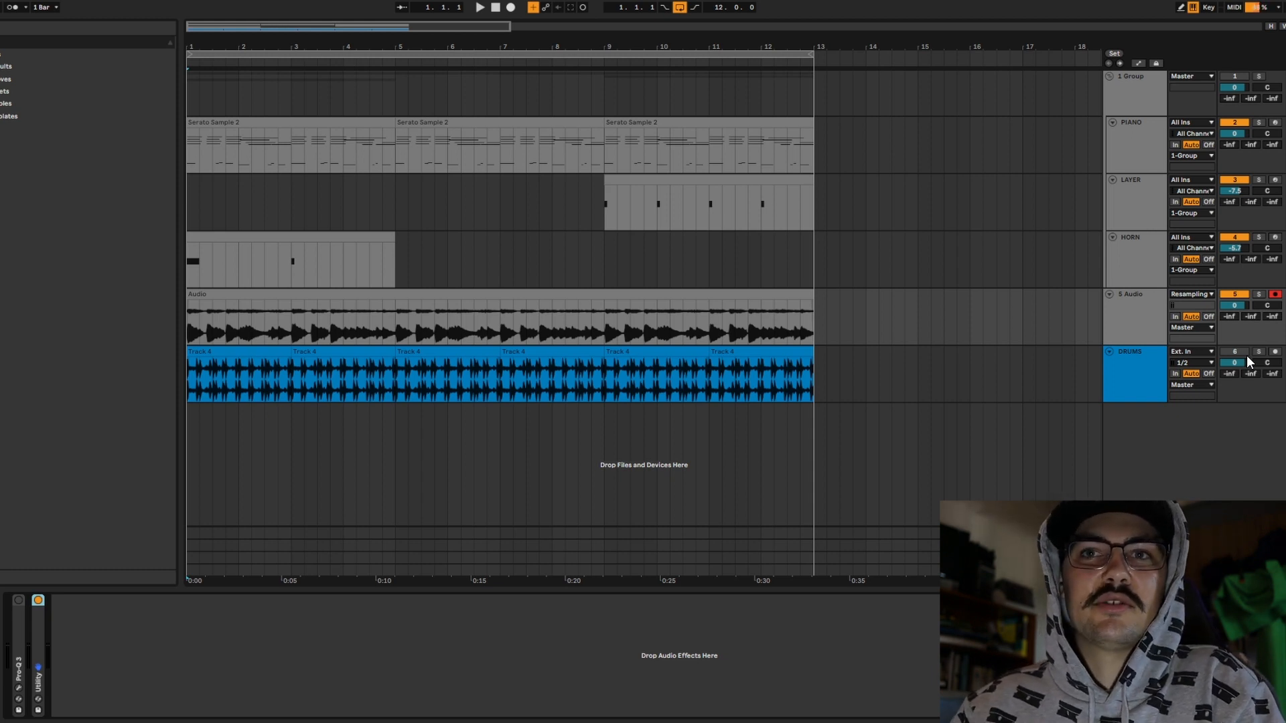
Solo the DRUMS track and play the drum loop on its own from the start of the arrangement
{"action": "left_click", "coordinate": [1257, 352]}
{"action": "key", "text": "space"}
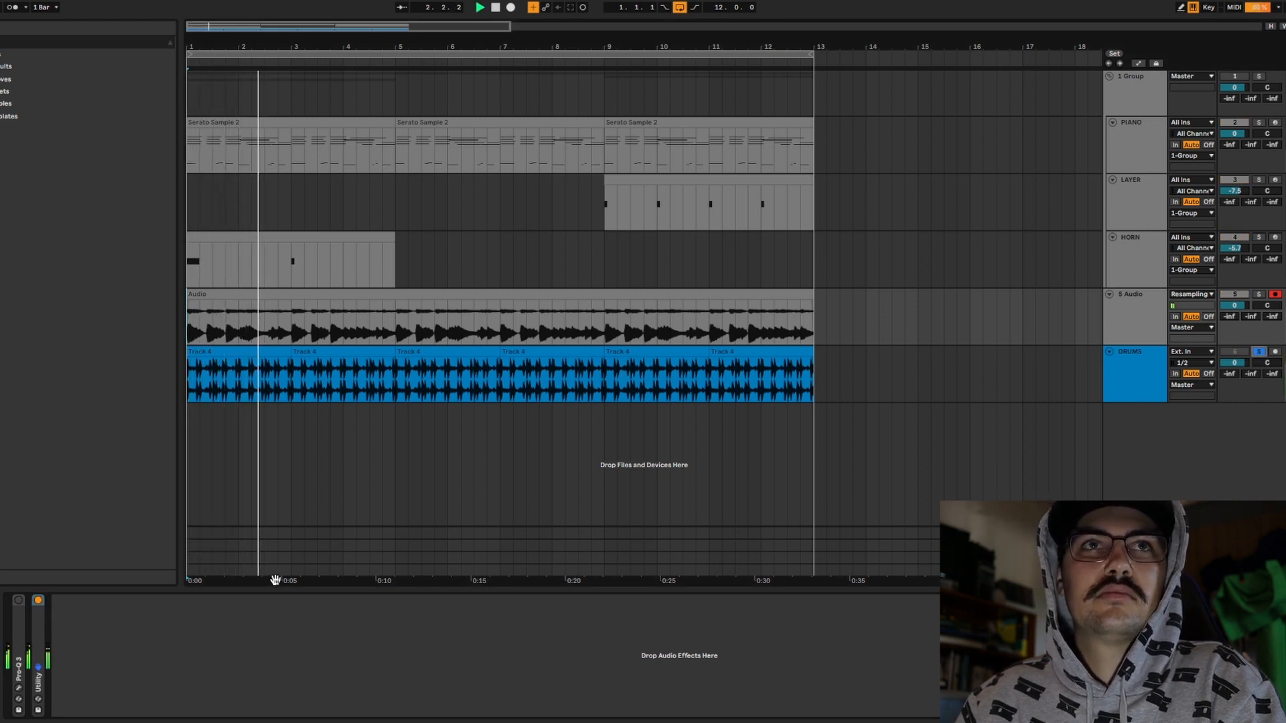
{"action": "key", "text": "space"}
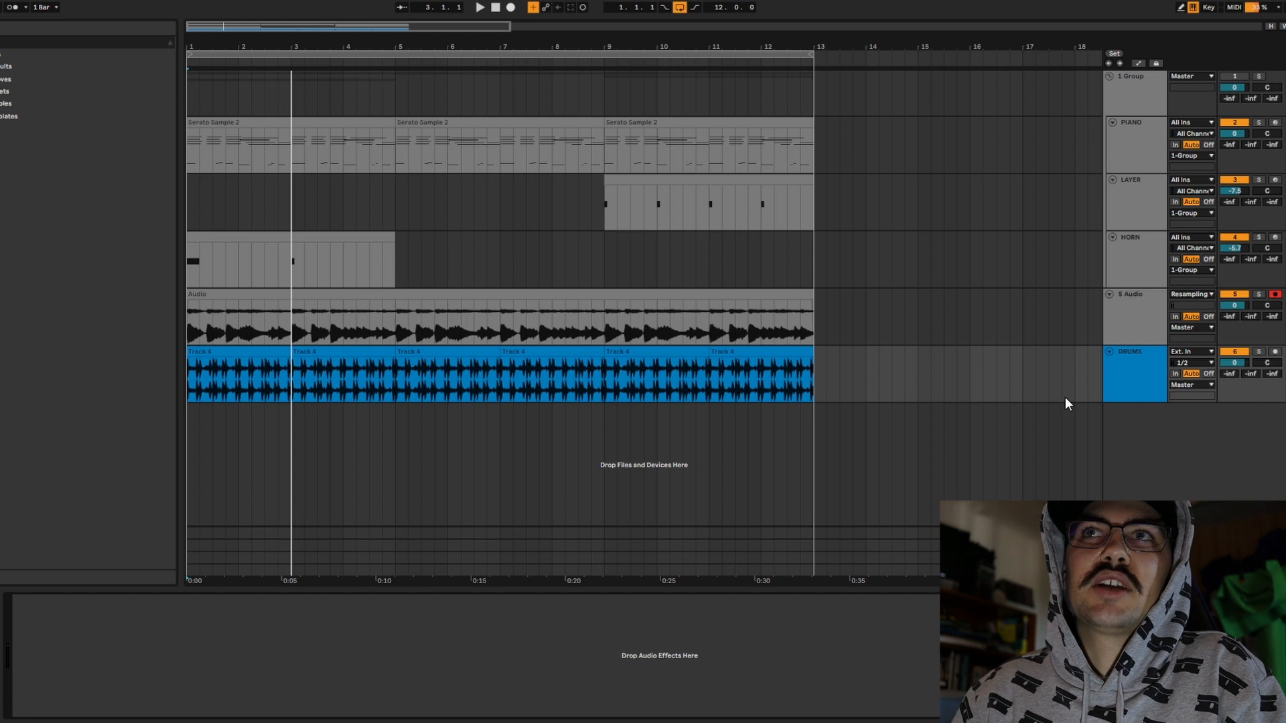
Open Serato Sample on the PIANO track and audition the assigned piano chop several times
{"action": "left_click", "coordinate": [1116, 144]}
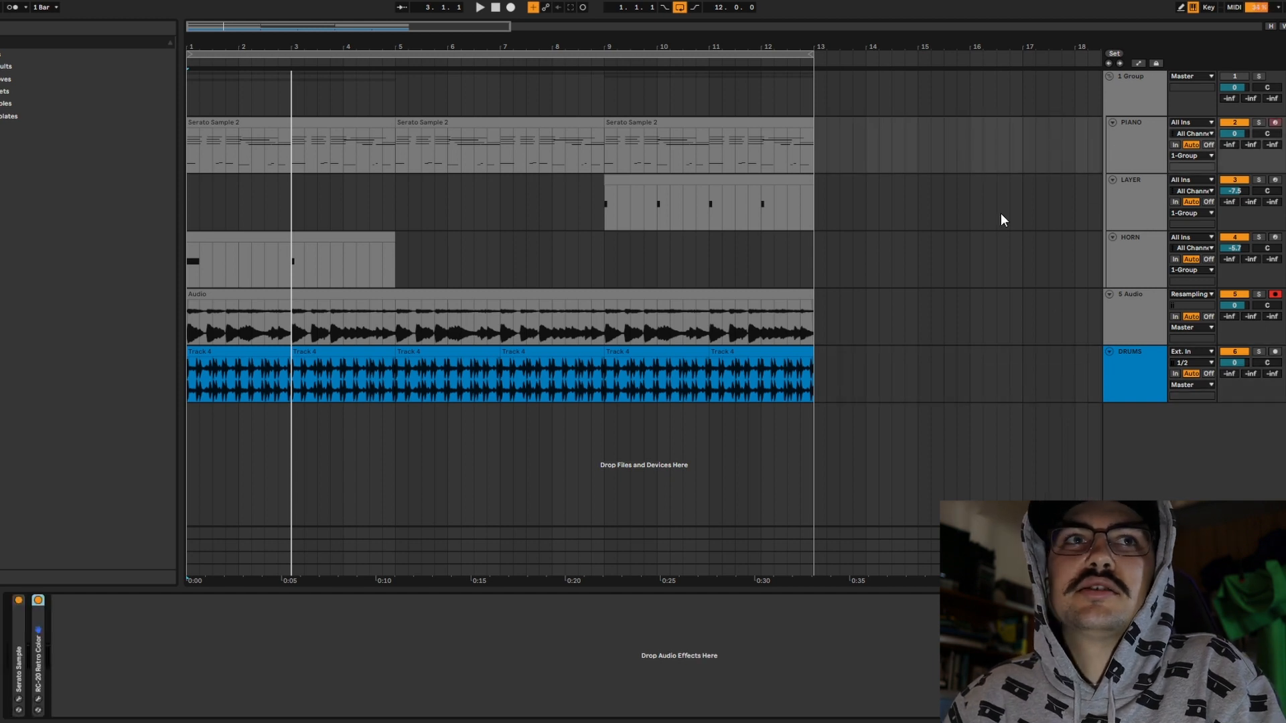
{"action": "left_click", "coordinate": [18, 699]}
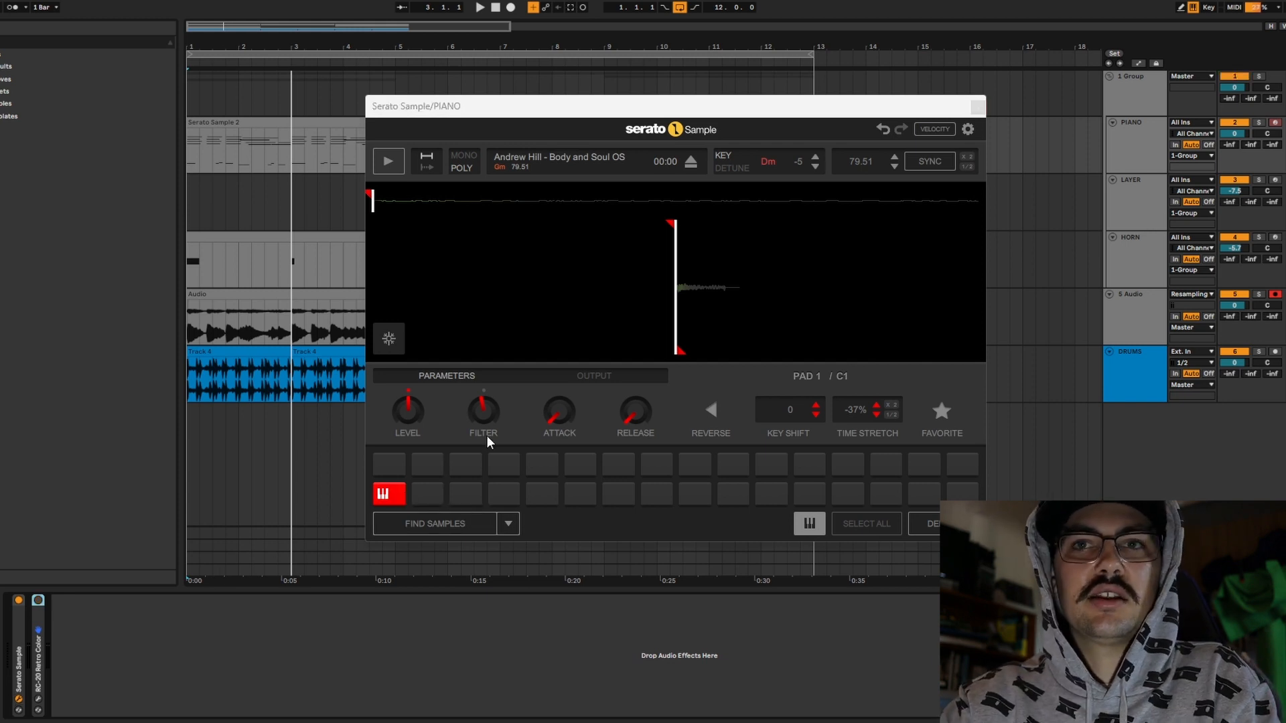
{"action": "key", "text": "a"}
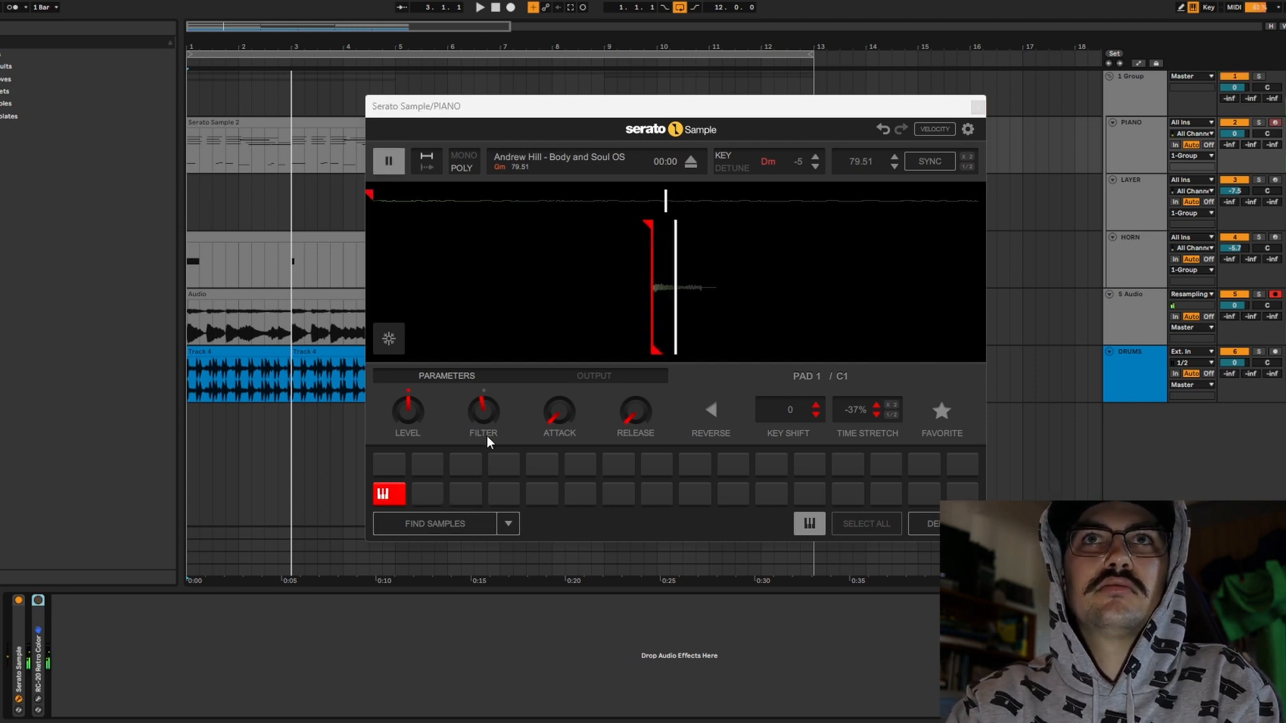
{"action": "key", "text": "a"}
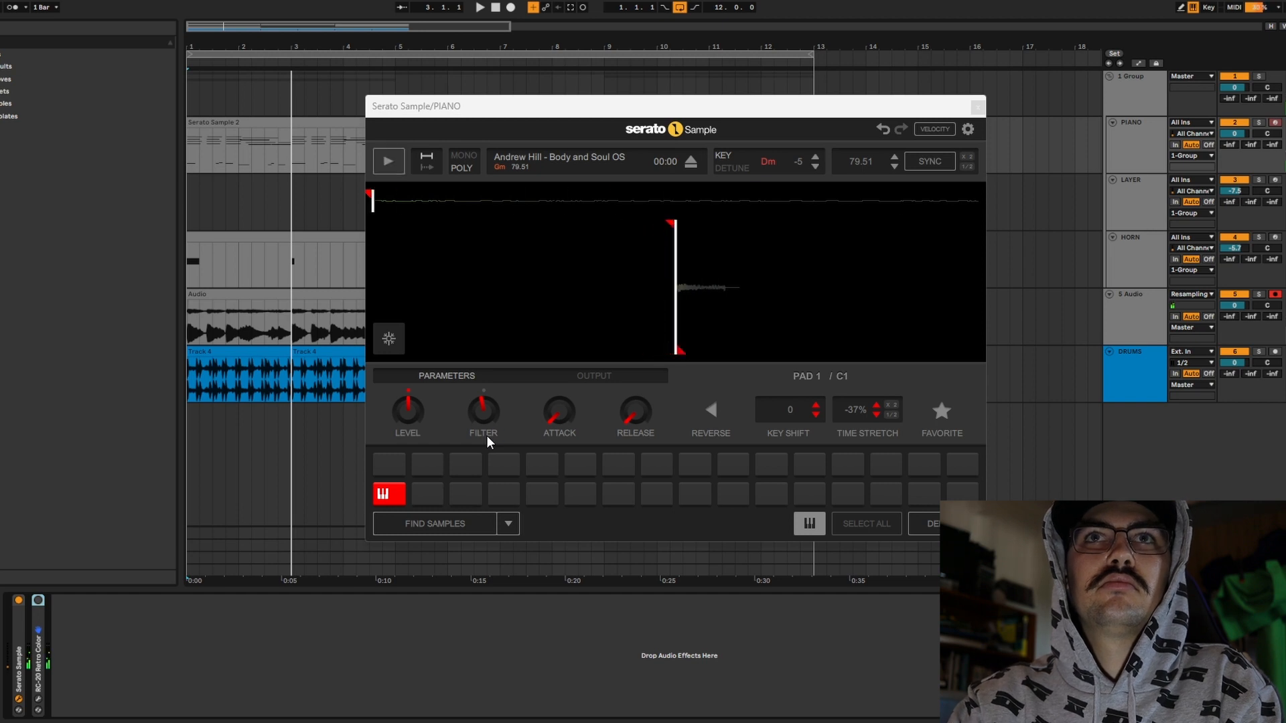
{"action": "key", "text": "a"}
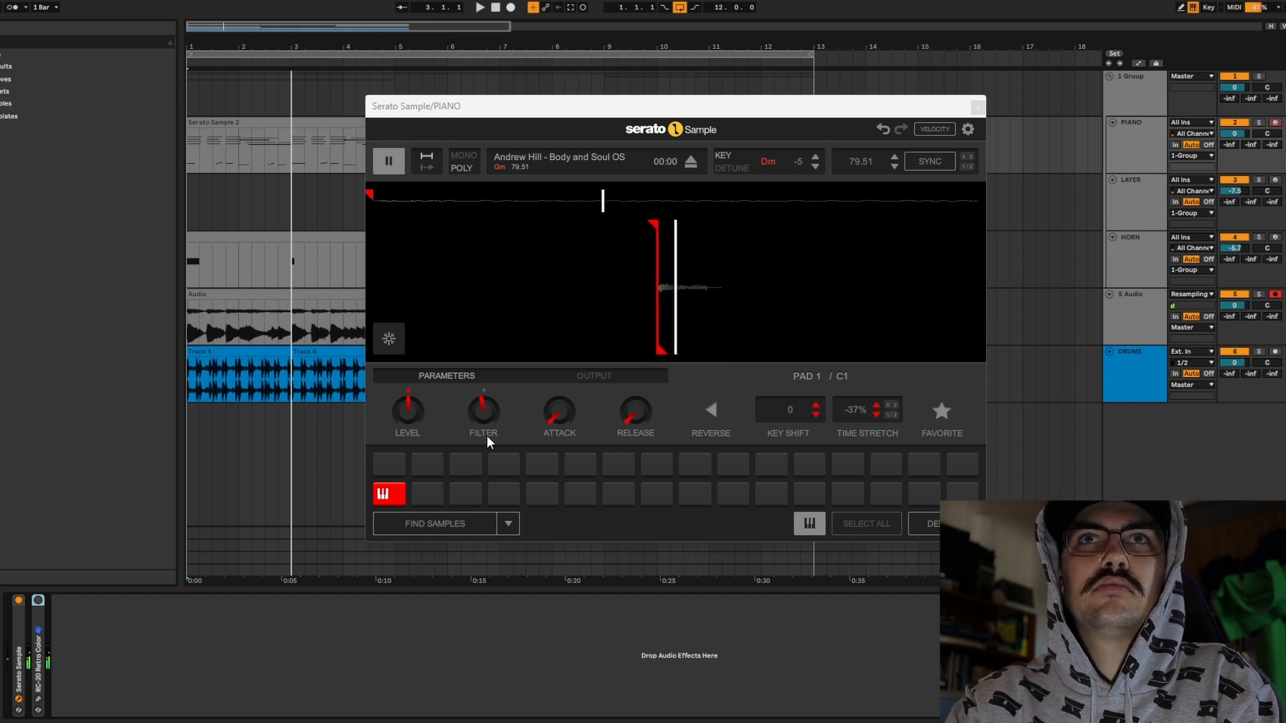
{"action": "key", "text": "a"}
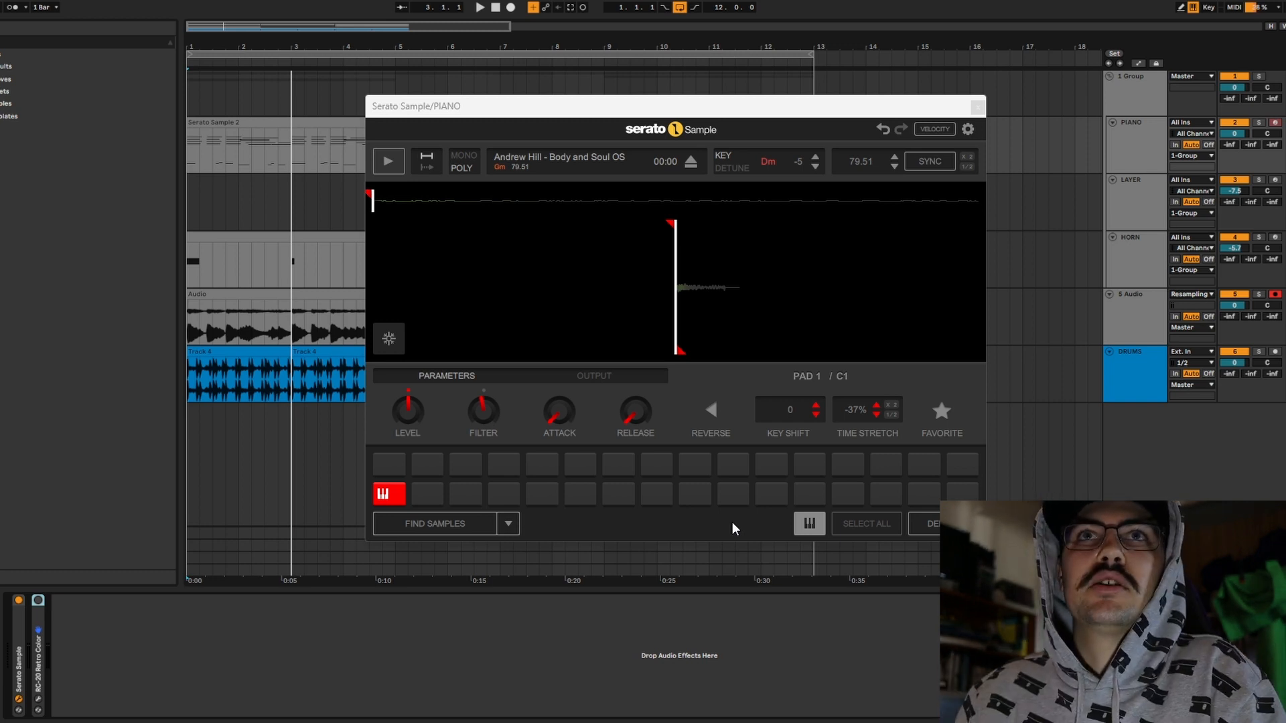
Inspect the notes of the first PIANO clip and play the PIANO track soloed, closing the clip's note view when done
{"action": "left_click", "coordinate": [275, 123]}
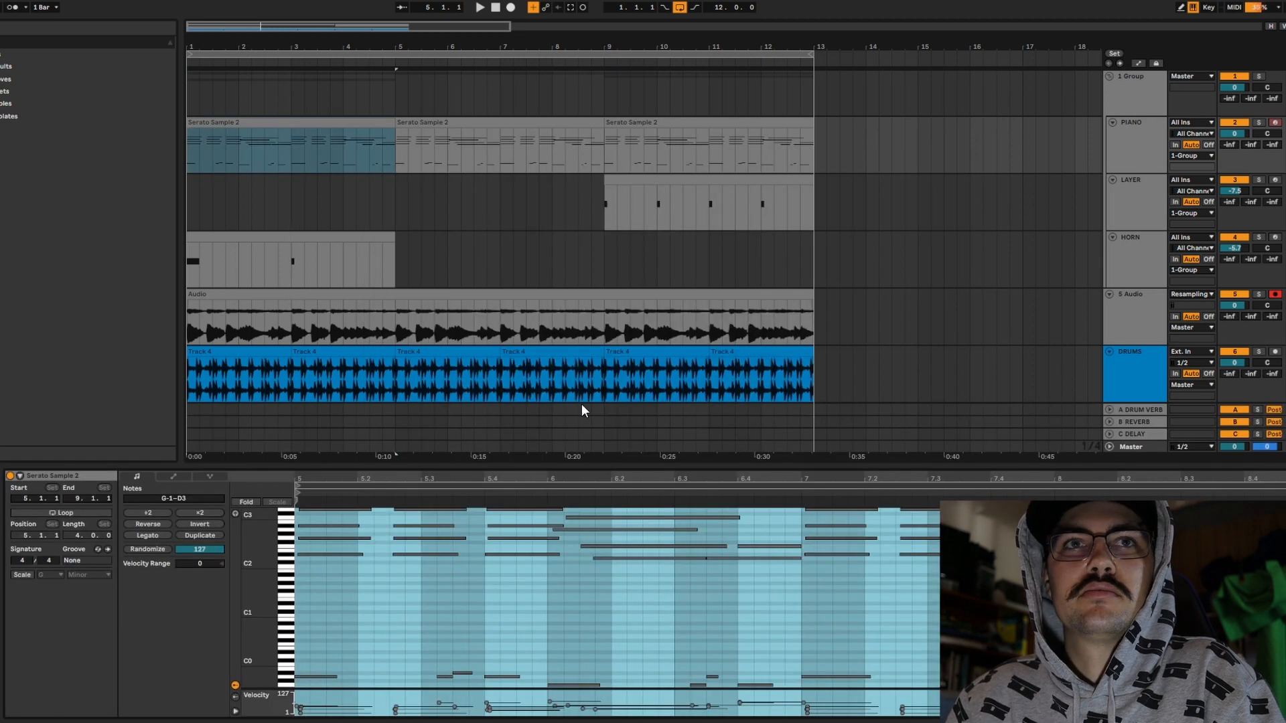
{"action": "key", "text": "space"}
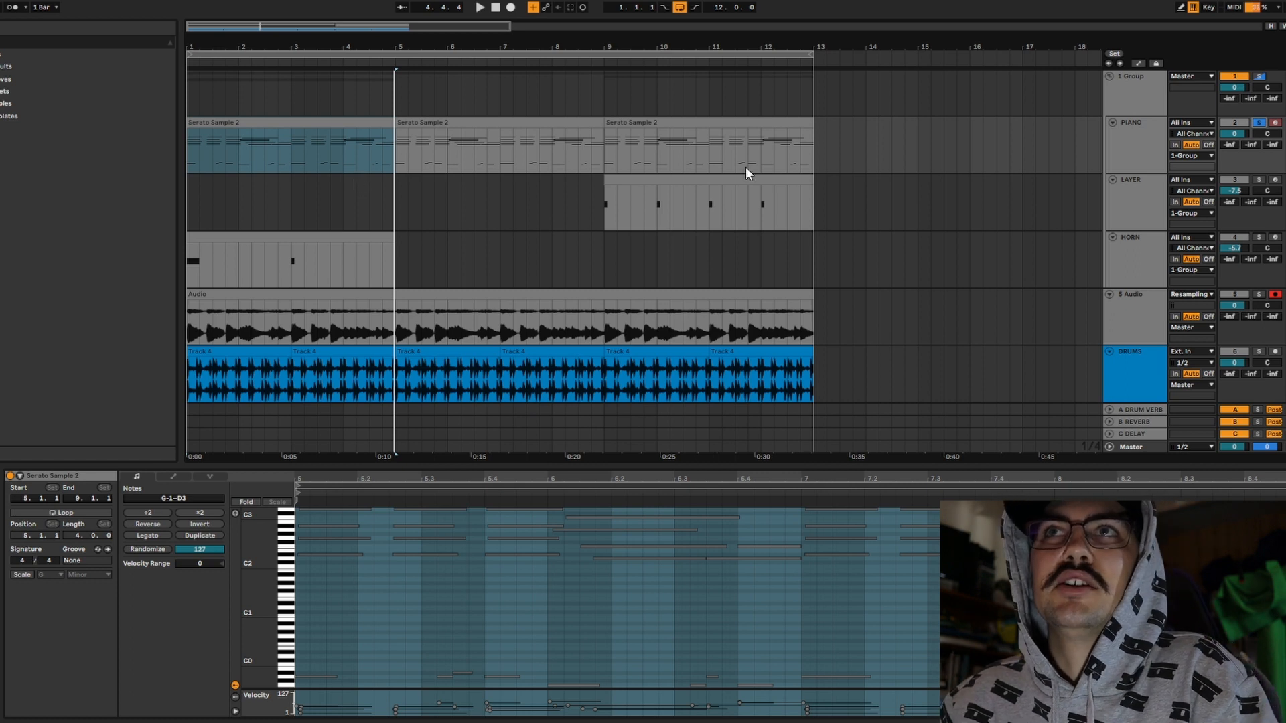
{"action": "key", "text": "shift+Tab"}
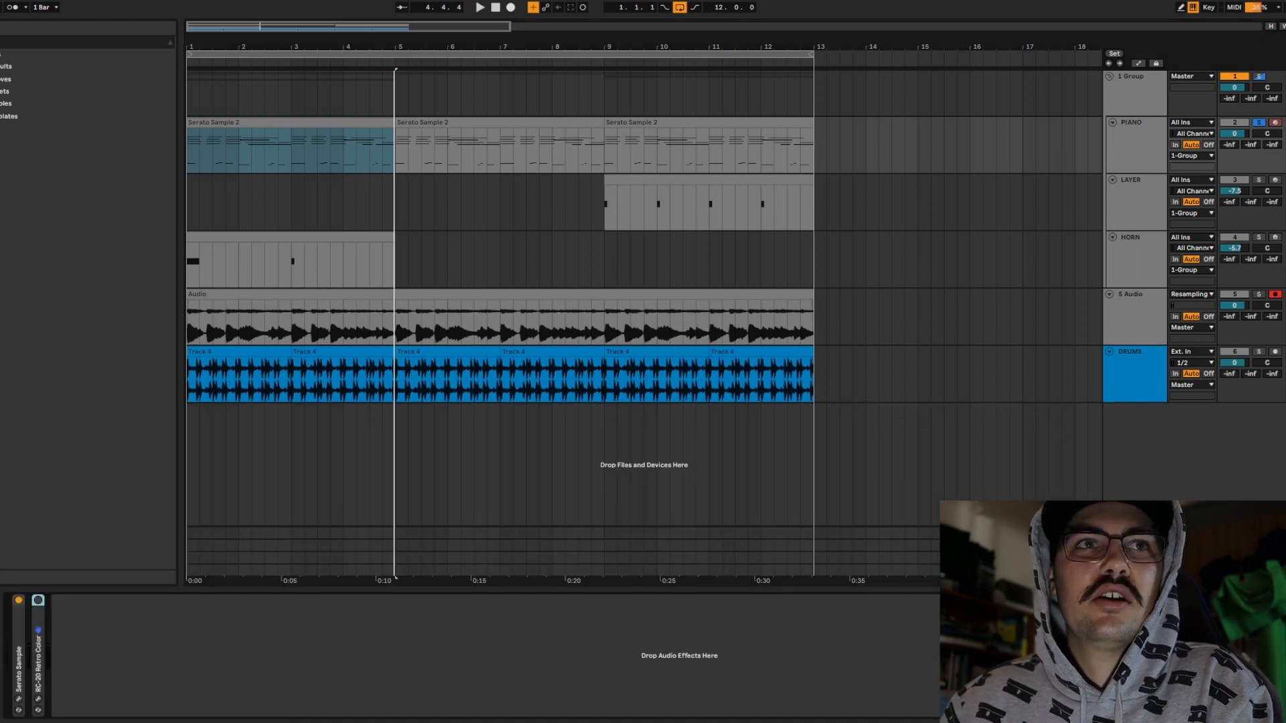
Review RC-20 Retro Color on the PIANO track, play the first PIANO clip with it enabled, and unsolo the track
{"action": "left_click", "coordinate": [39, 699]}
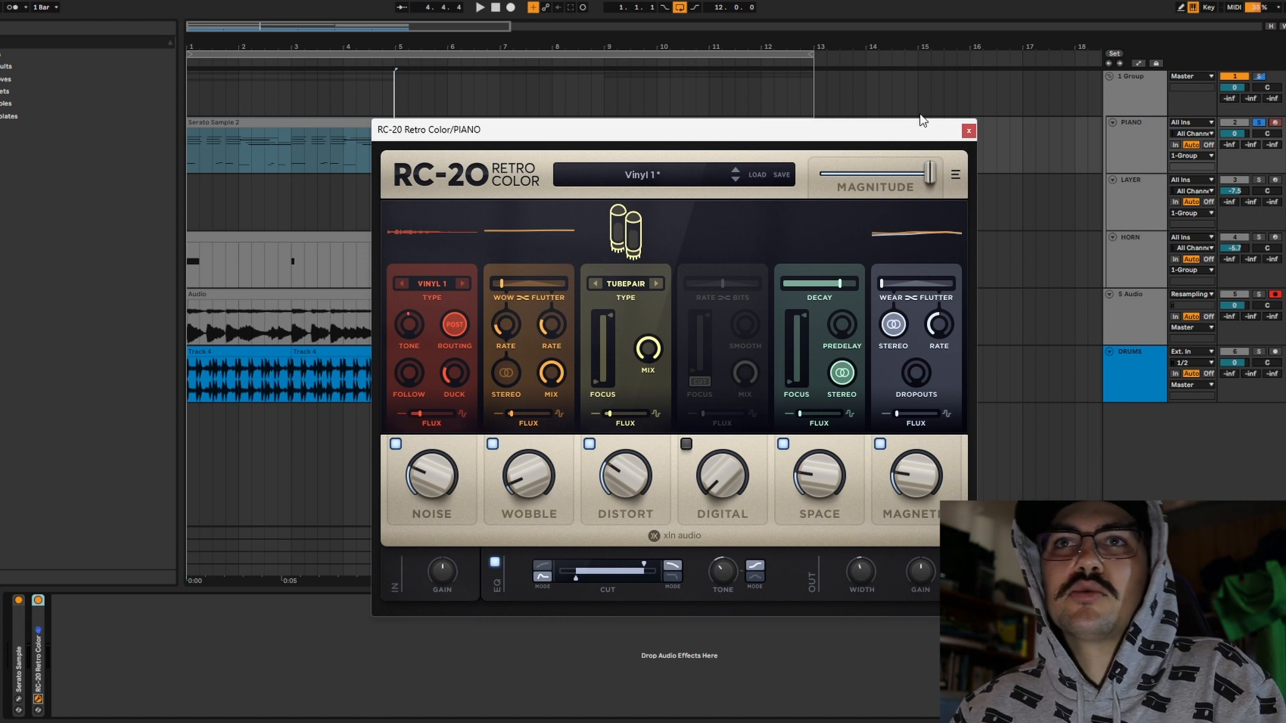
{"action": "left_click", "coordinate": [968, 131]}
{"action": "left_click", "coordinate": [326, 123]}
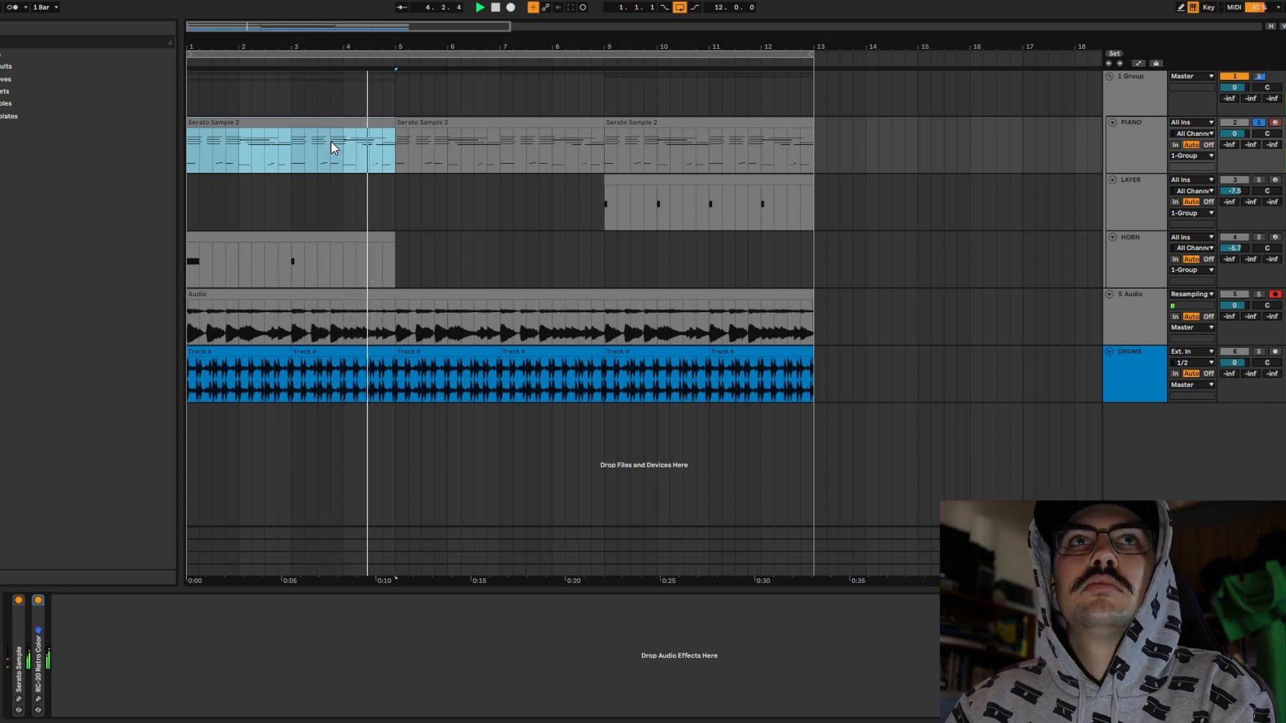
{"action": "left_click", "coordinate": [1258, 123]}
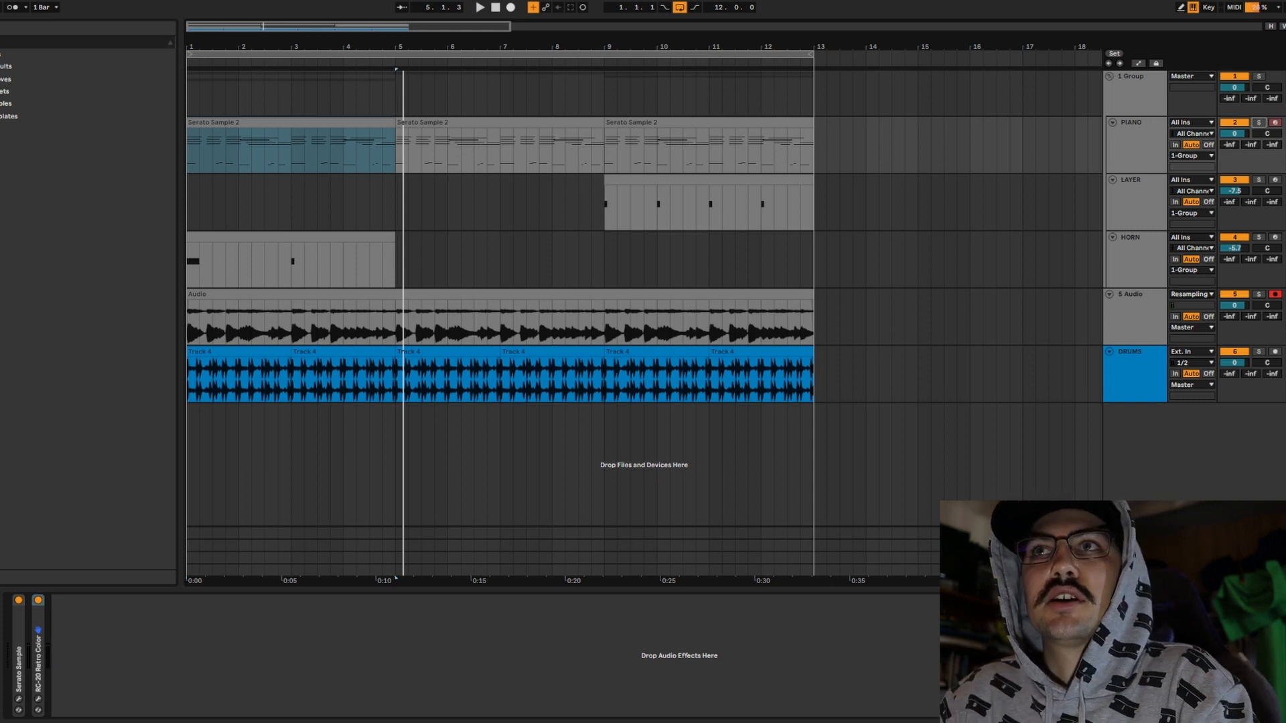
Select the HORN clip, play it with the HORN track soloed, and remove the solo
{"action": "left_click", "coordinate": [246, 242]}
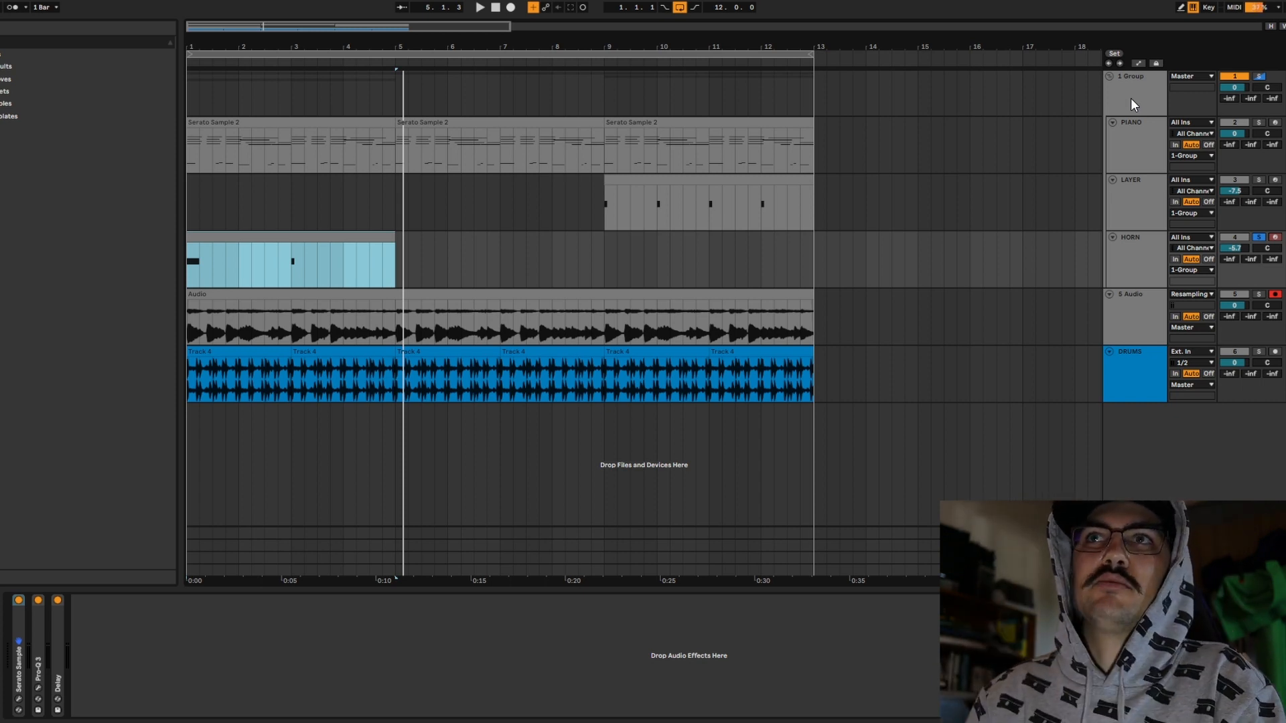
{"action": "key", "text": "space"}
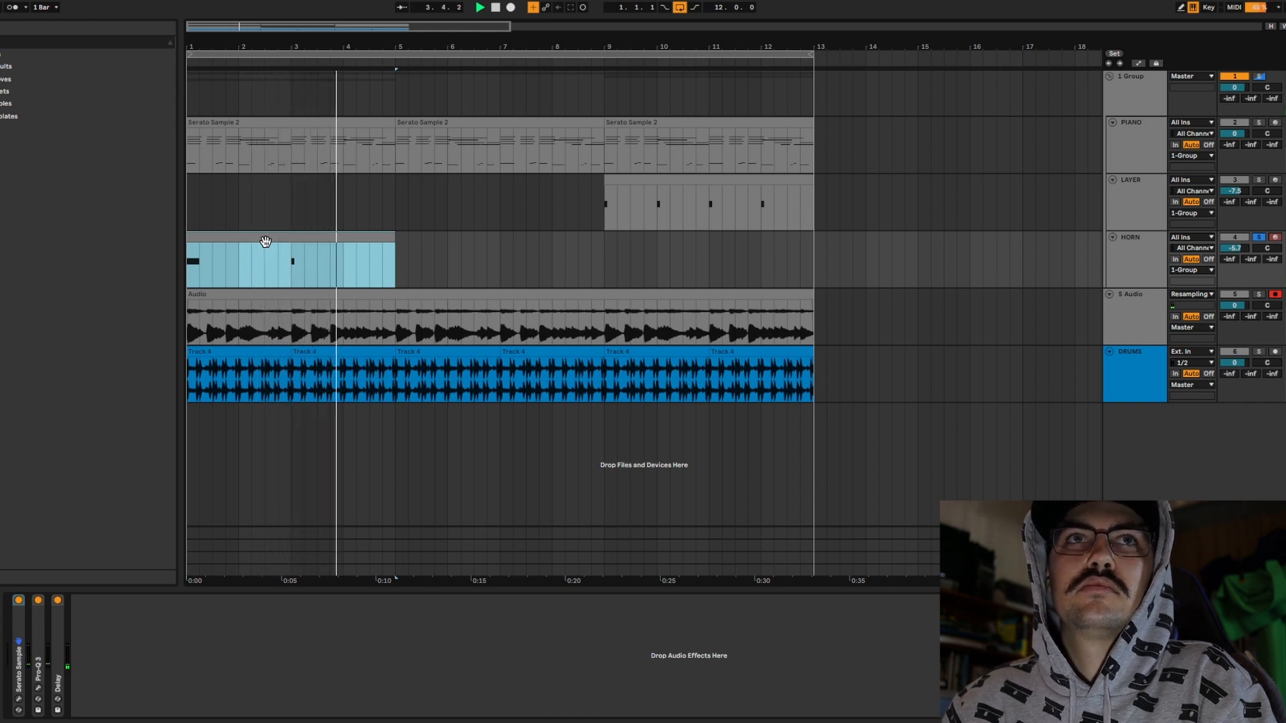
{"action": "left_click", "coordinate": [1258, 238]}
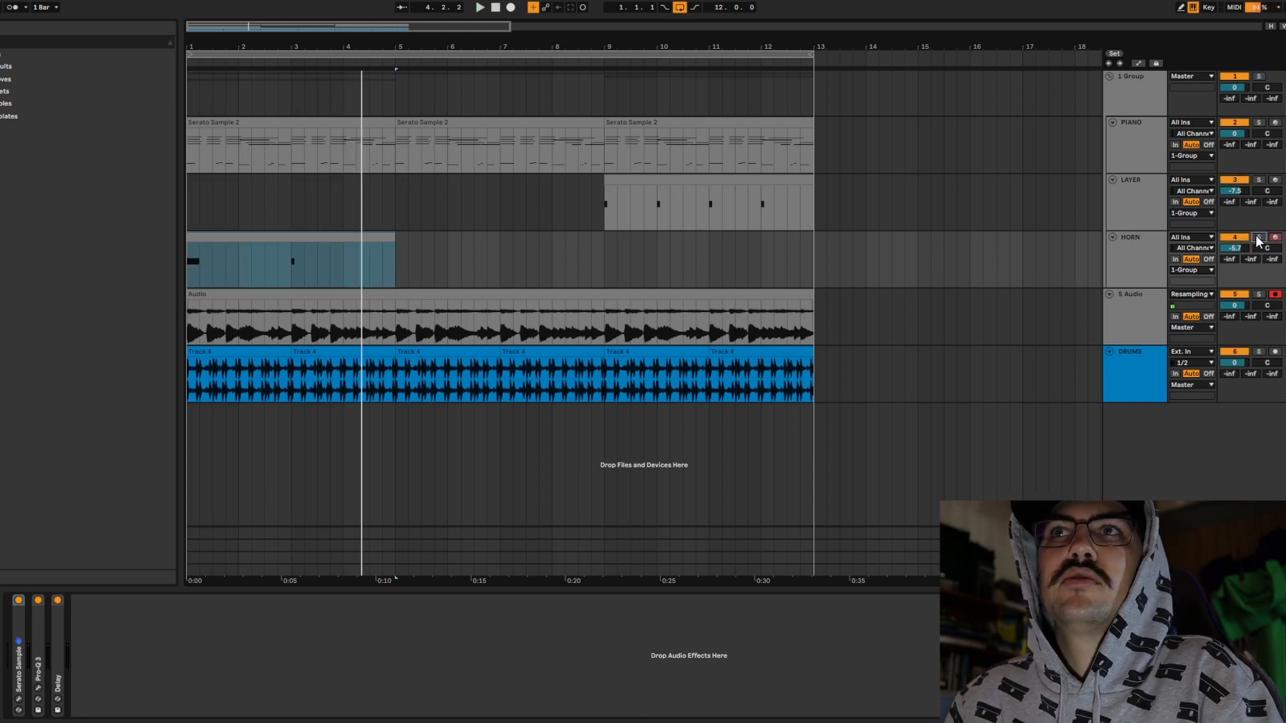
Mute the 5 Audio track and play the piano and horn parts together without the drums
{"action": "left_click", "coordinate": [1238, 299]}
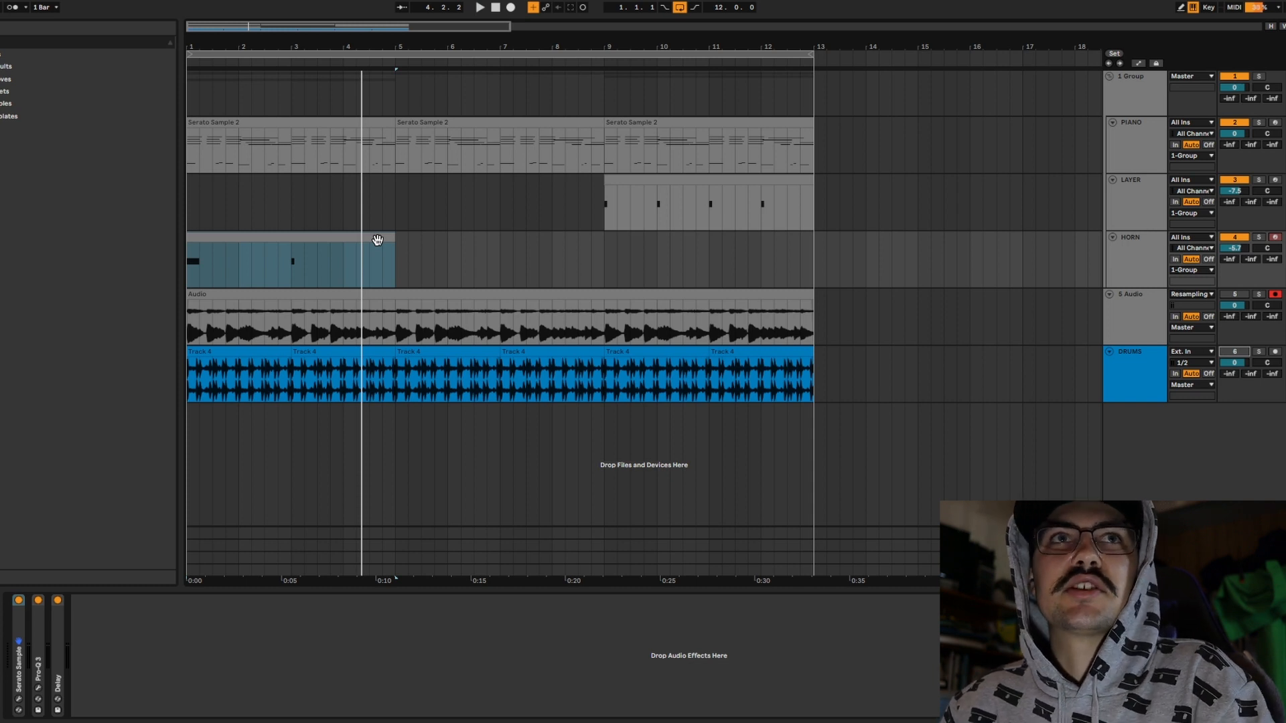
{"action": "key", "text": "space"}
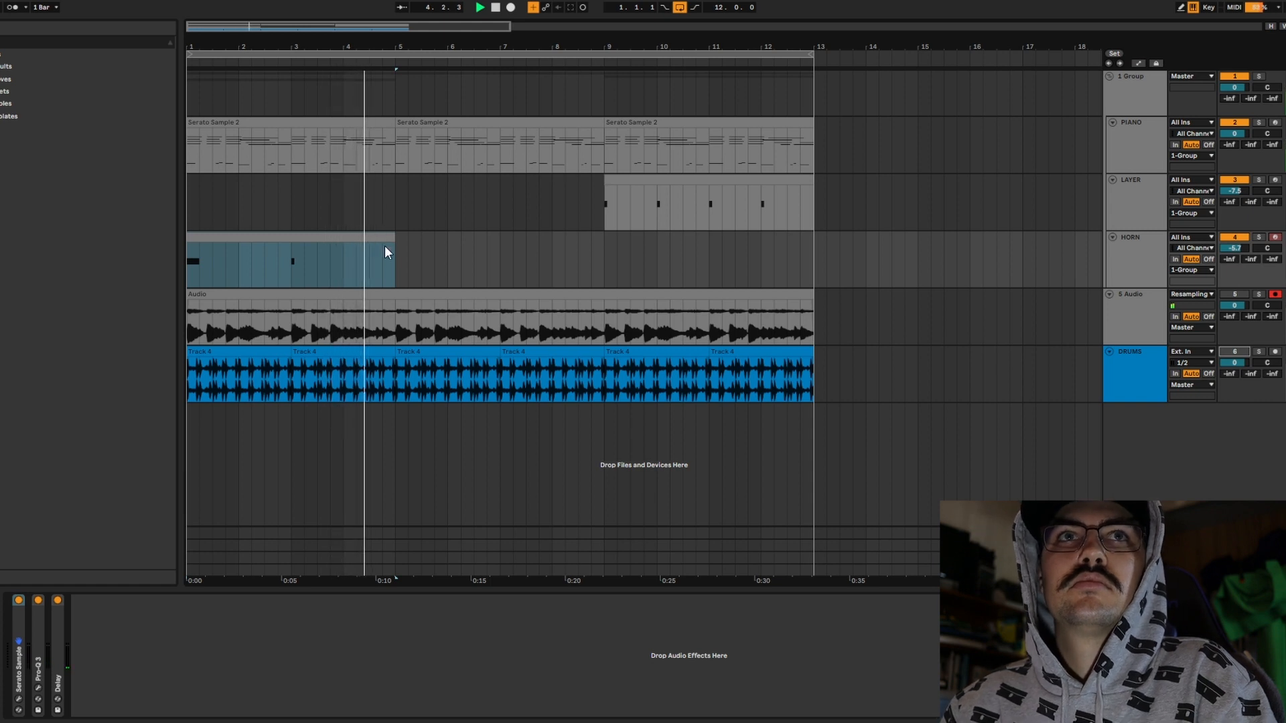
{"action": "key", "text": "space"}
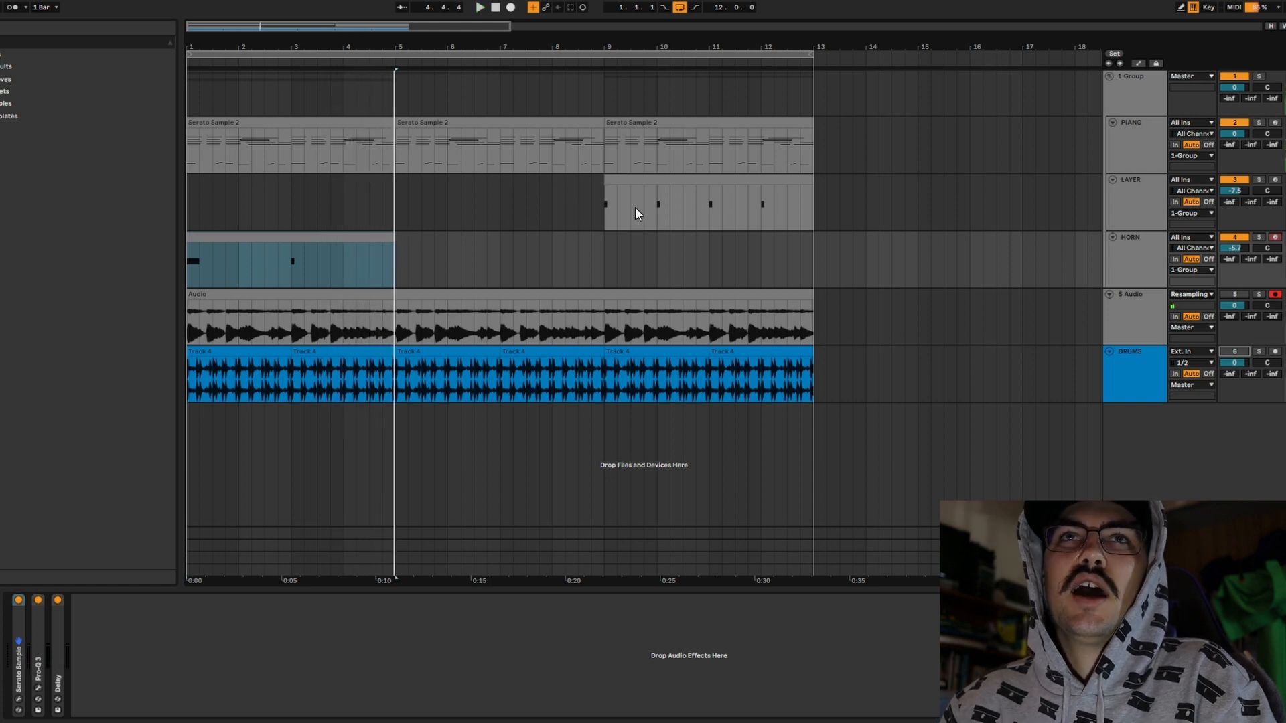
Select the LAYER track at bar 9 and review its Pro-Q 3 and RC-20 Retro Color plug-in windows
{"action": "left_click", "coordinate": [607, 206]}
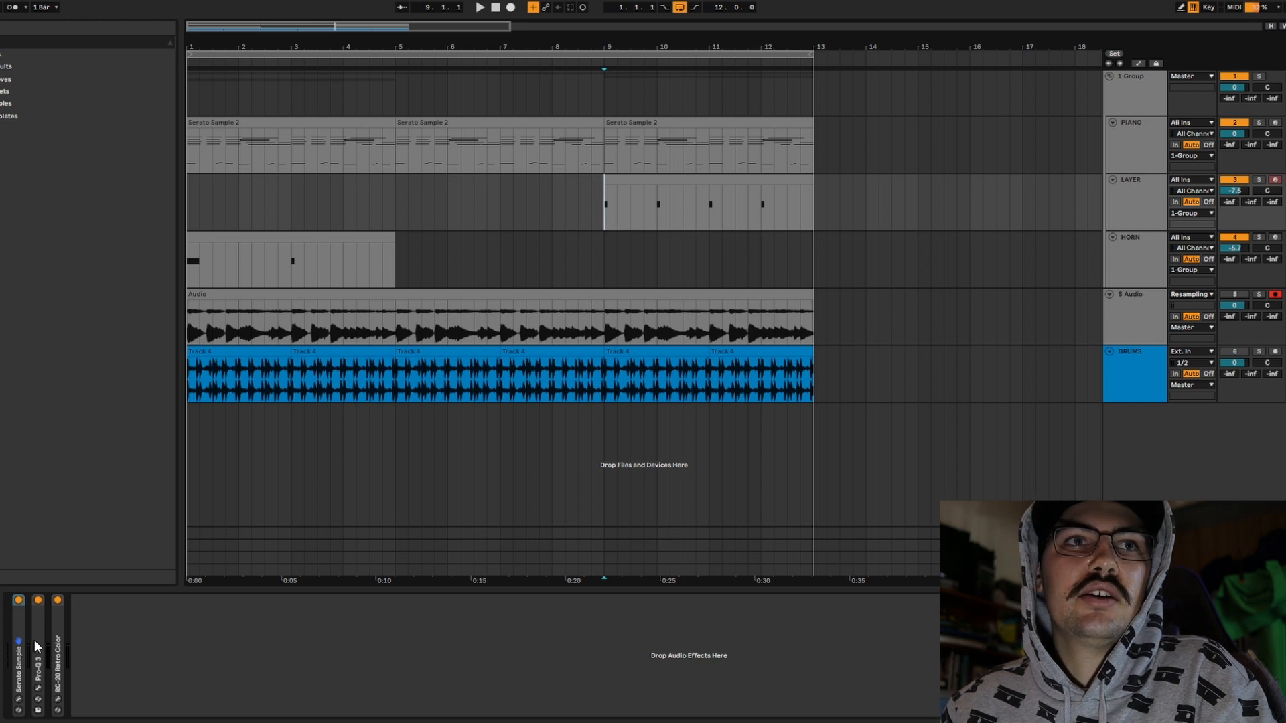
{"action": "left_click", "coordinate": [38, 687]}
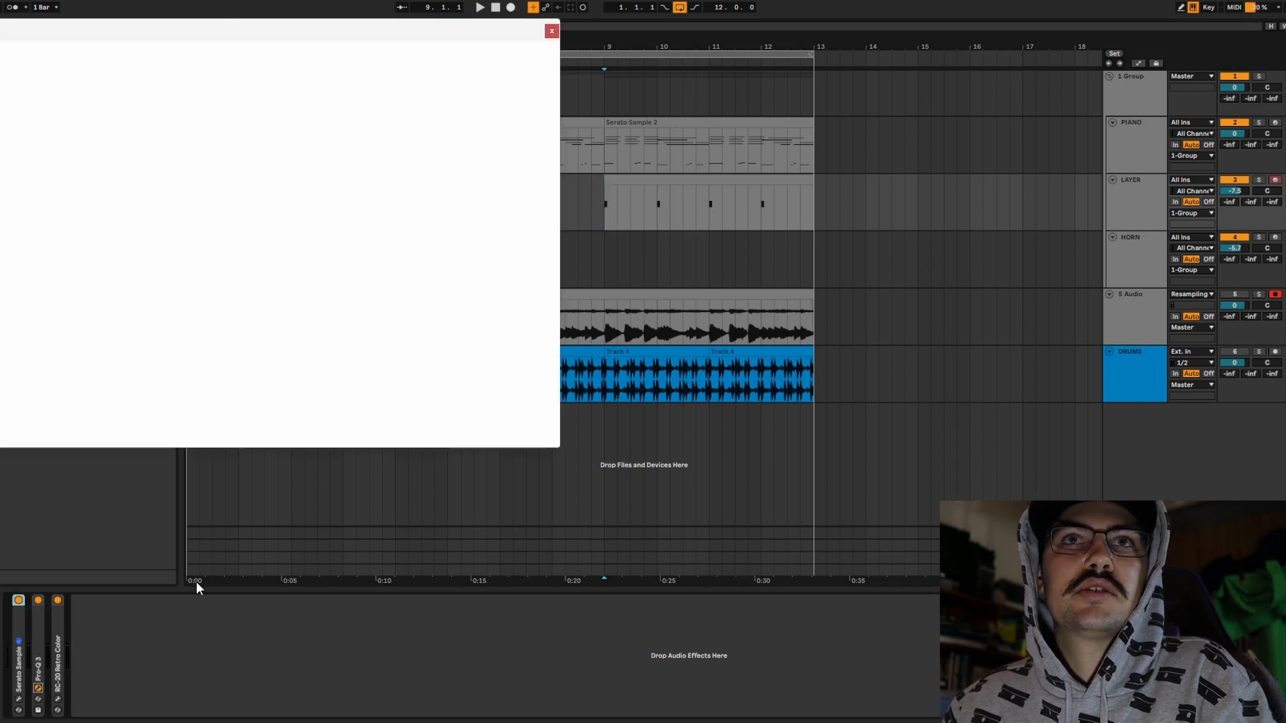
{"action": "left_click", "coordinate": [552, 31]}
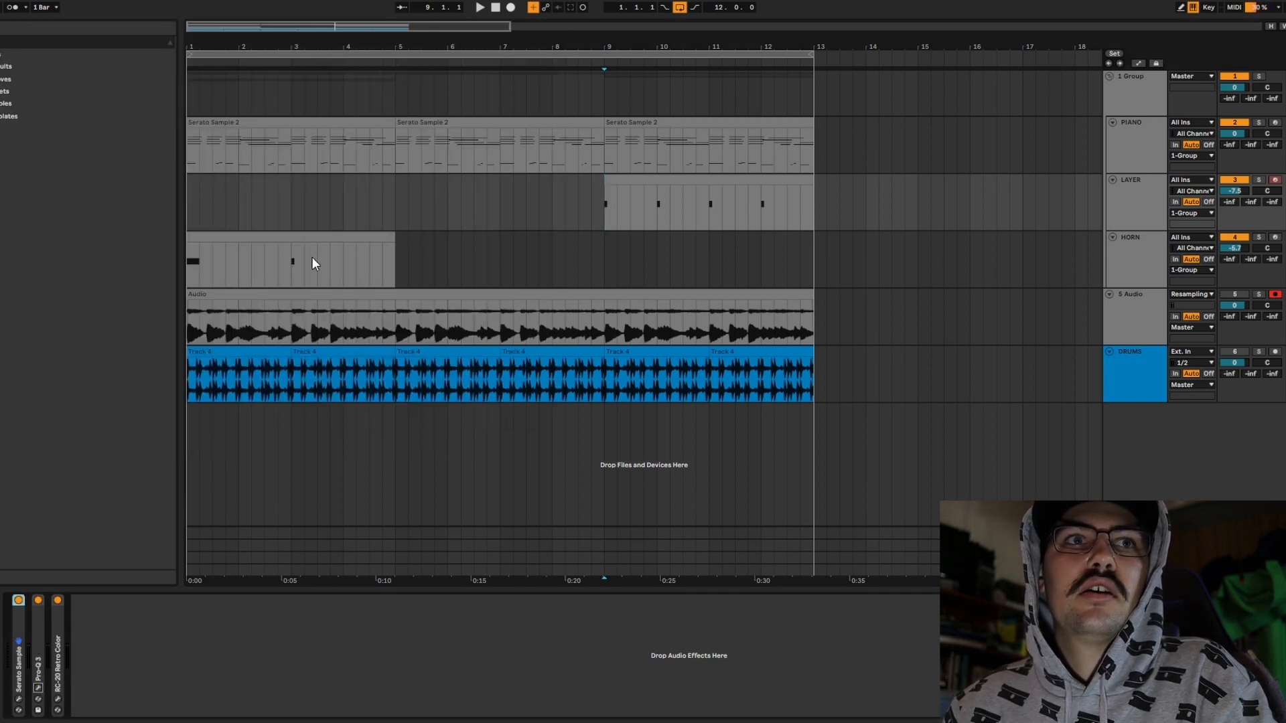
{"action": "left_click", "coordinate": [58, 699]}
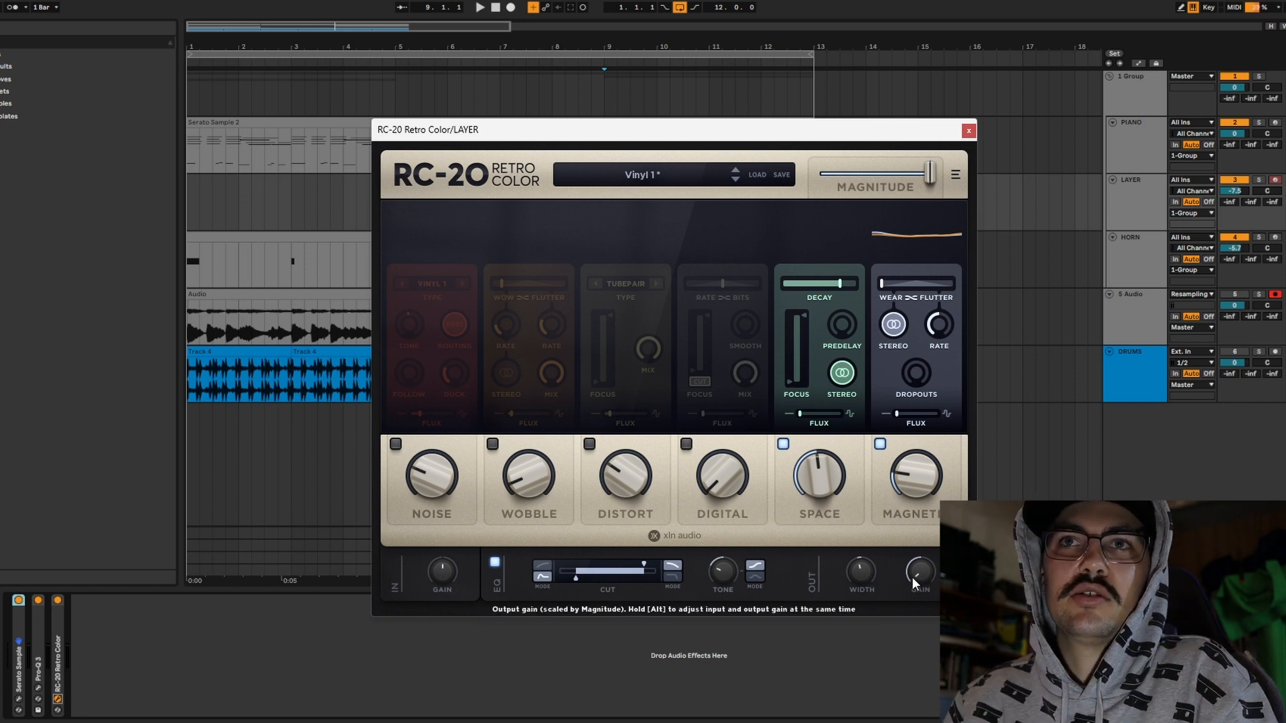
{"action": "left_click", "coordinate": [968, 131]}
Examine the LAYER track's RC-20 output gain automation, hide the automation, and play the arrangement from bar 9
{"action": "key", "text": "a"}
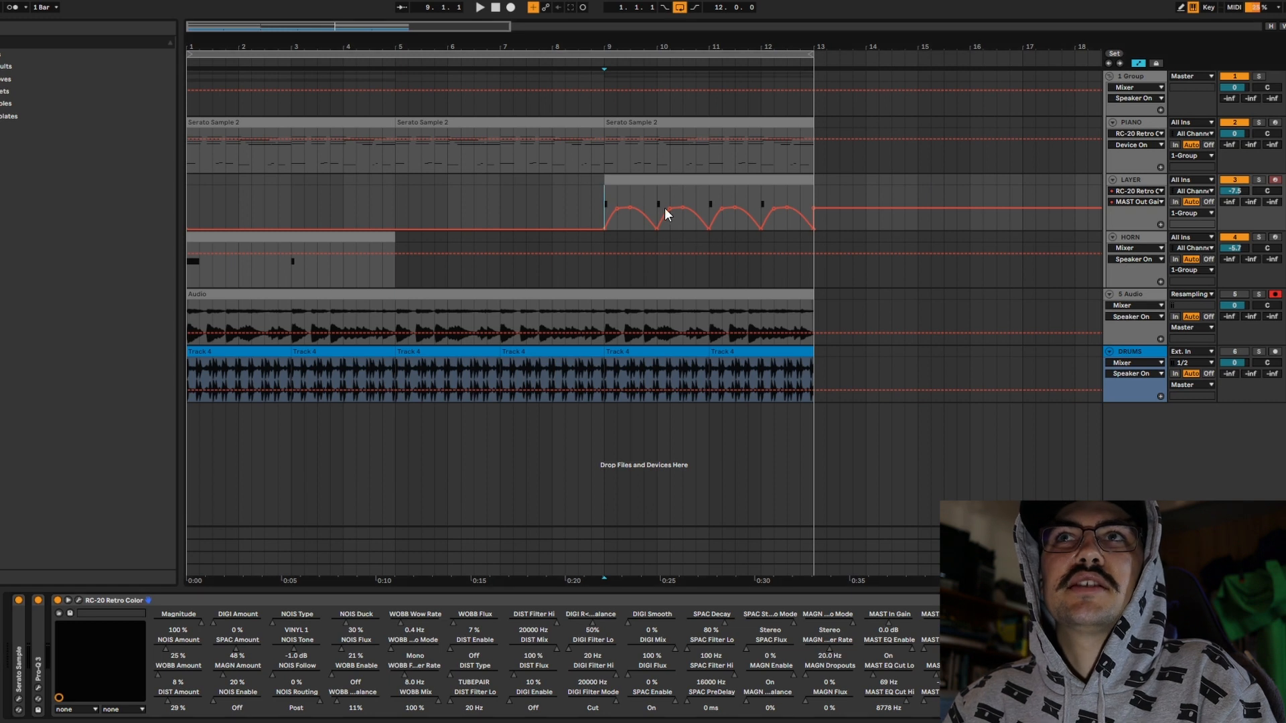
{"action": "key", "text": "a"}
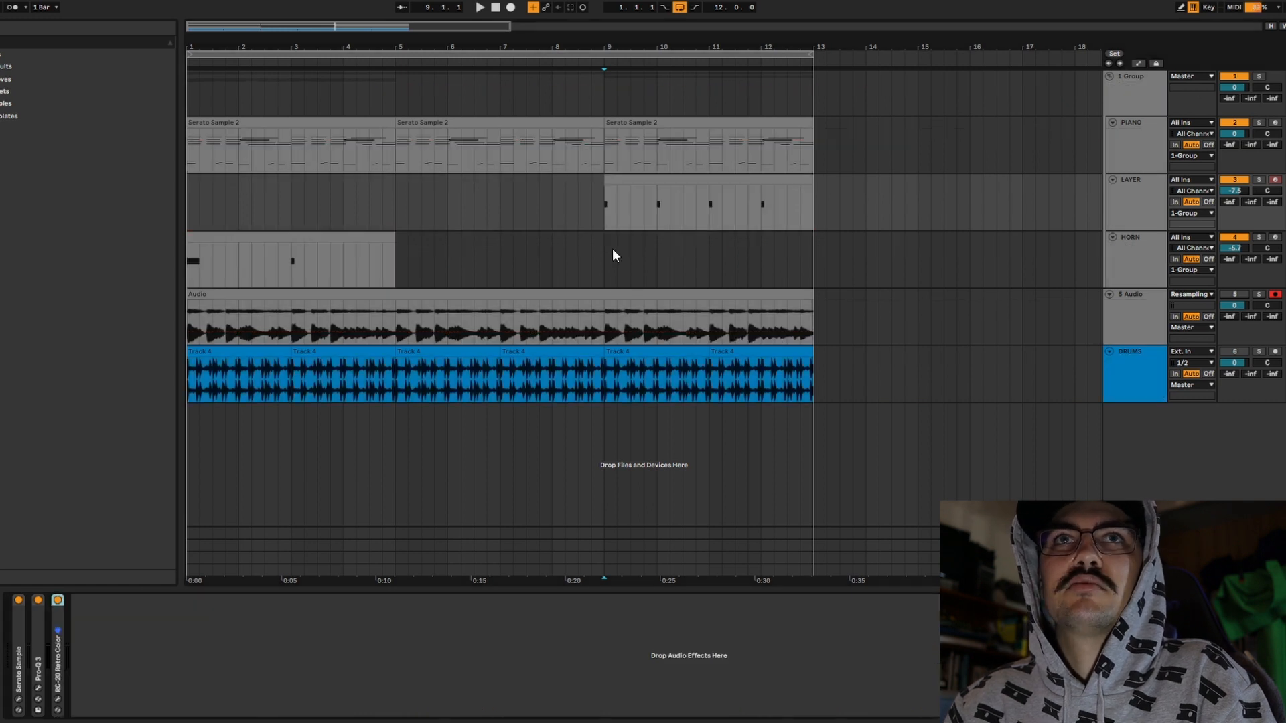
{"action": "key", "text": "space"}
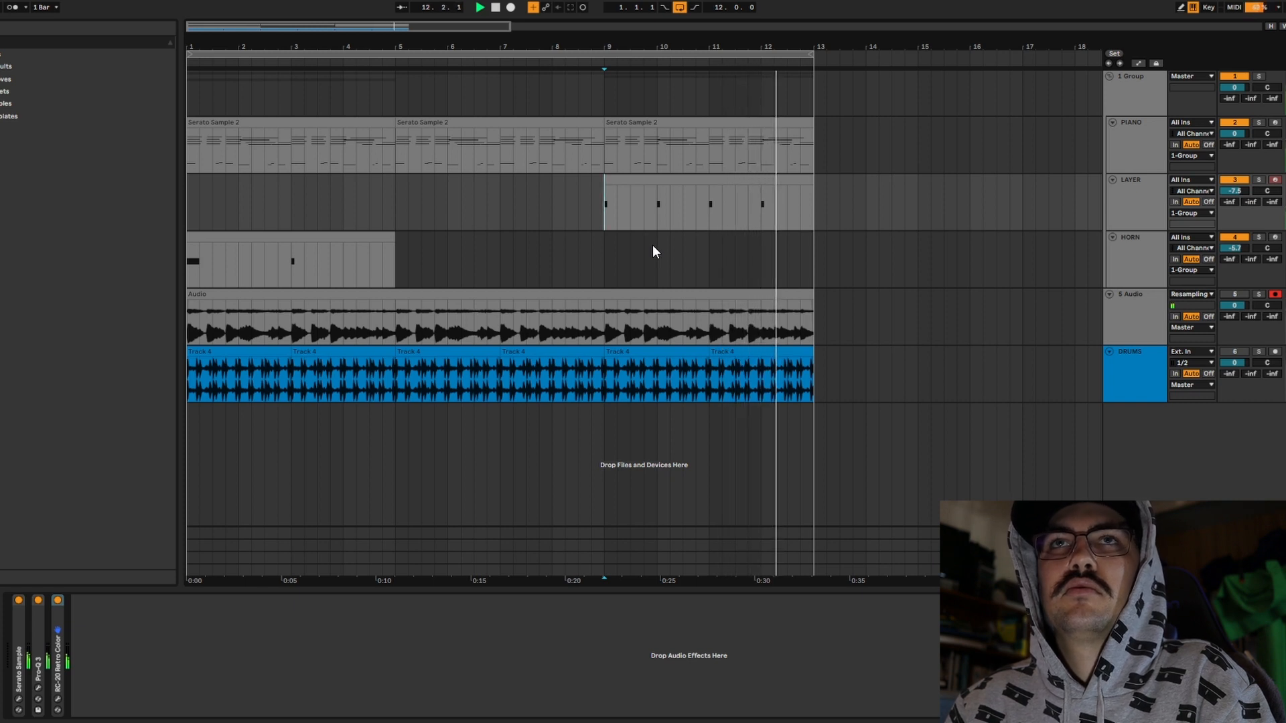
{"action": "key", "text": "space"}
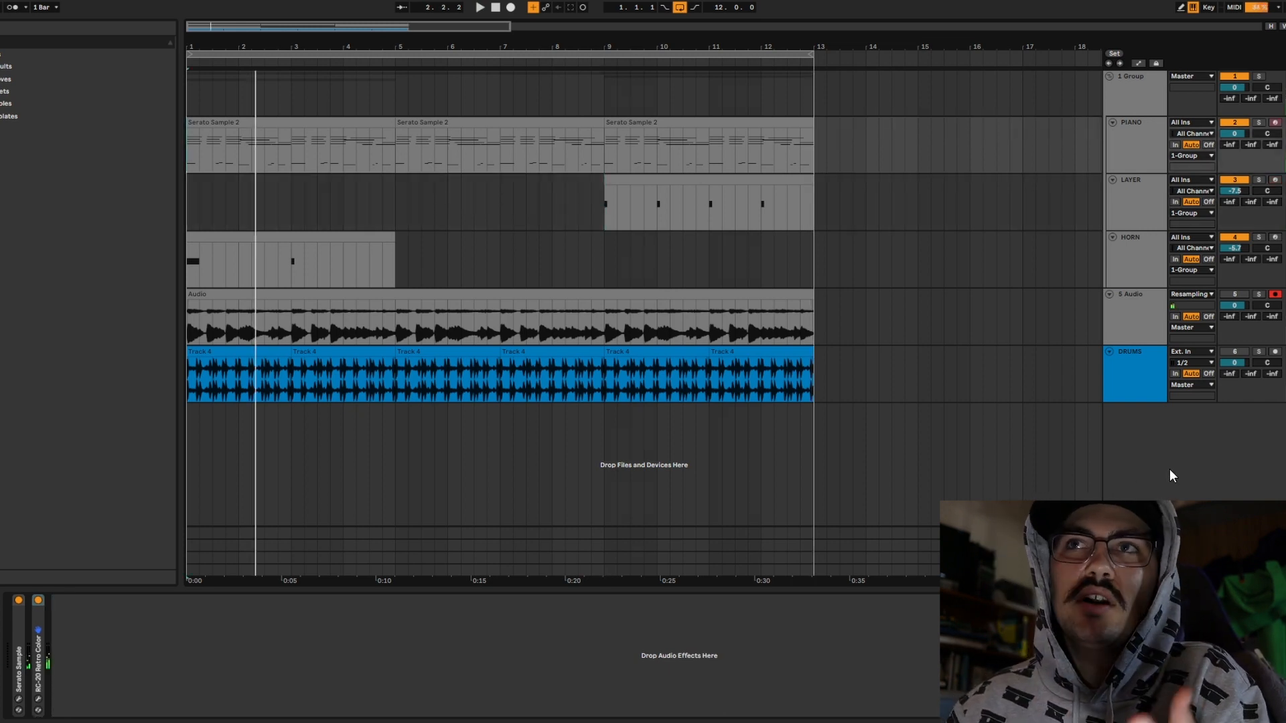
Unmute the DRUMS track, play the sample parts with the drums from bar 1, and mute the drums again
{"action": "left_click", "coordinate": [1234, 351]}
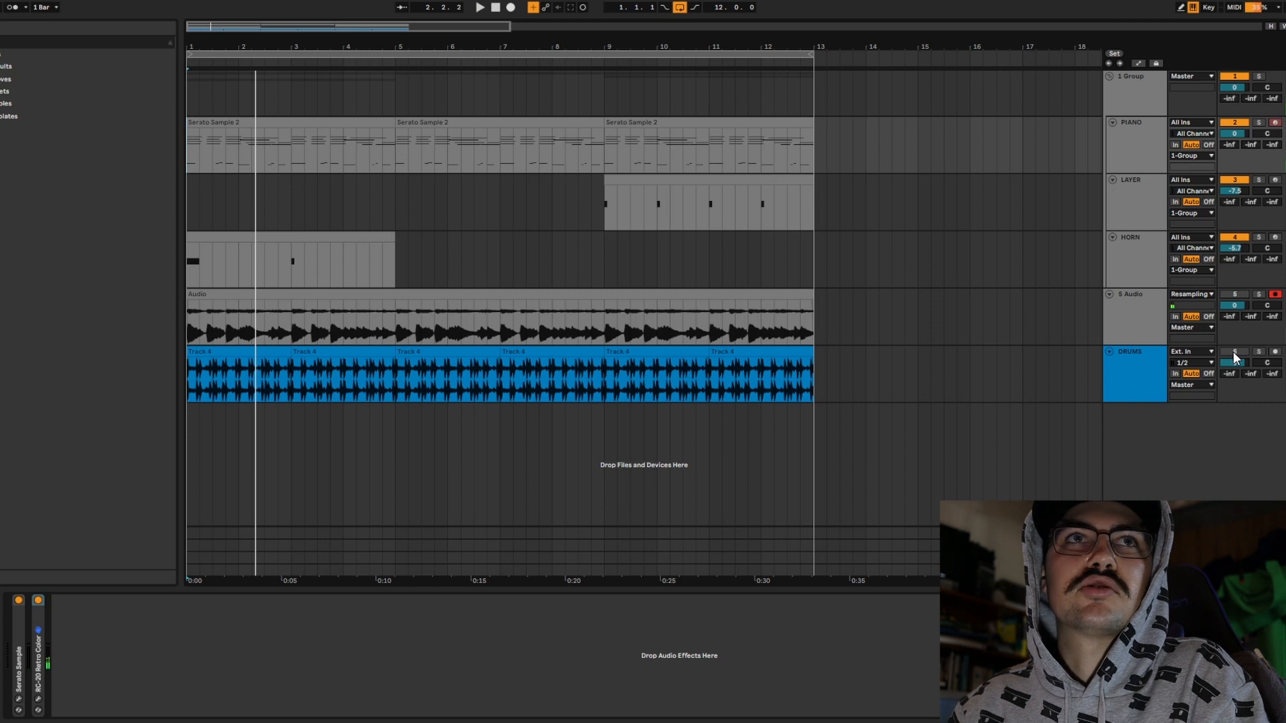
{"action": "key", "text": "space"}
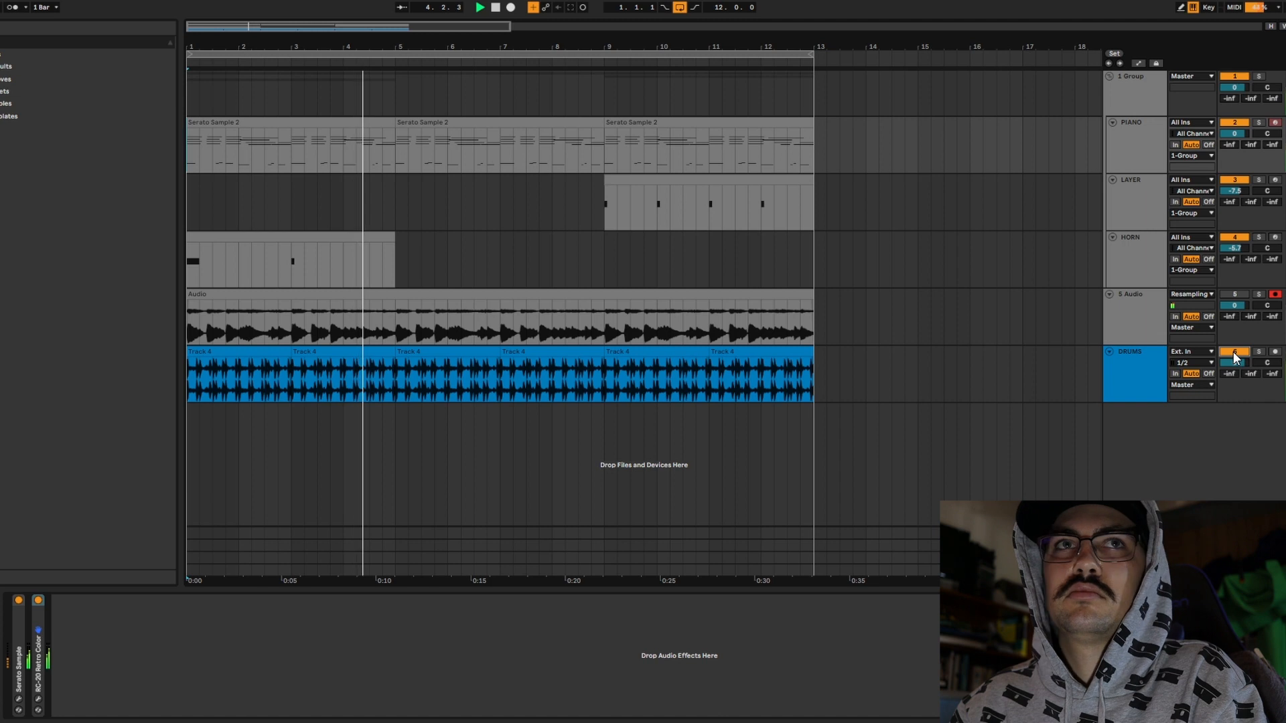
{"action": "key", "text": "space"}
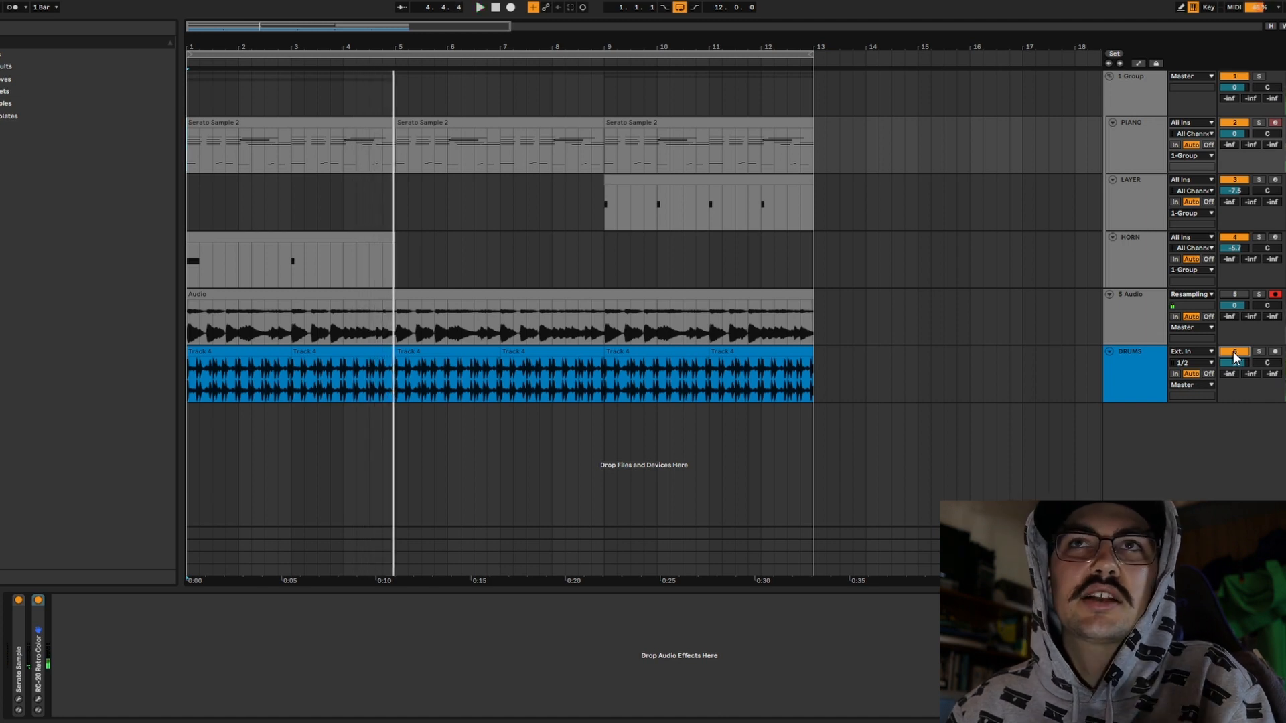
{"action": "left_click", "coordinate": [1236, 351]}
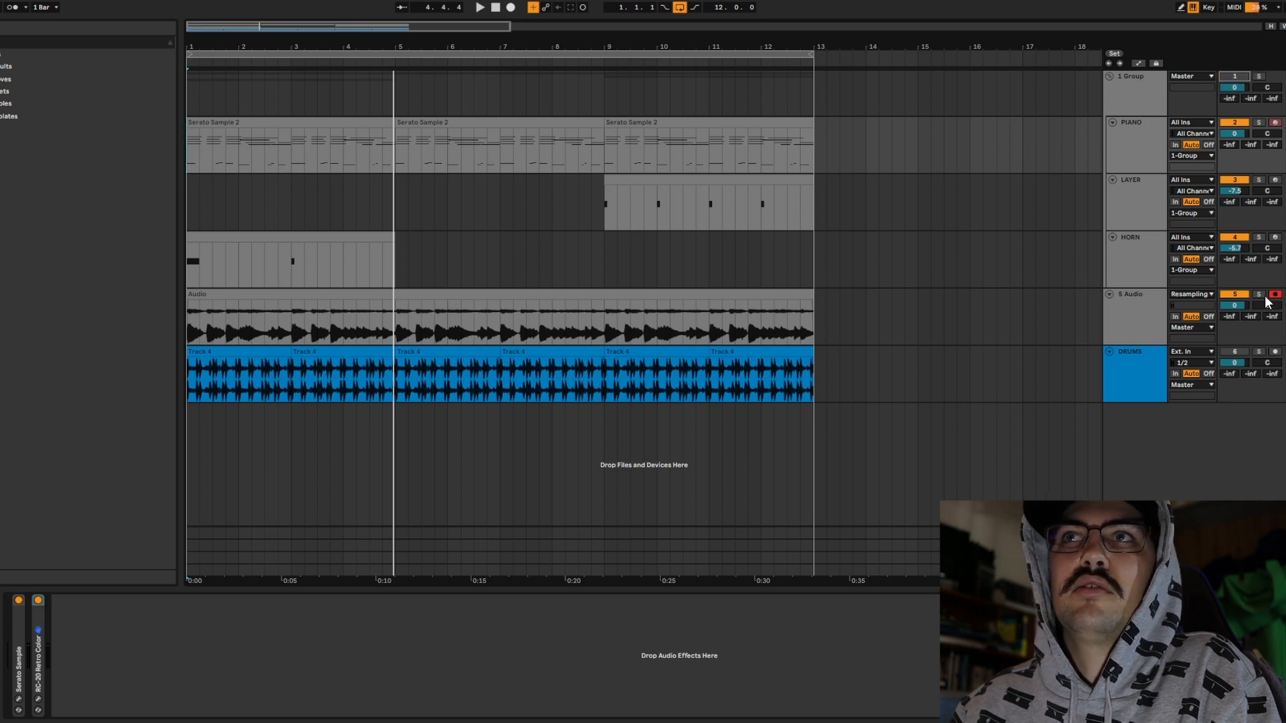
Examine the 5 Audio clip's warp and pitch settings, and play the clip from its start and from bar 9
{"action": "double_click", "coordinate": [520, 319]}
{"action": "key", "text": "space"}
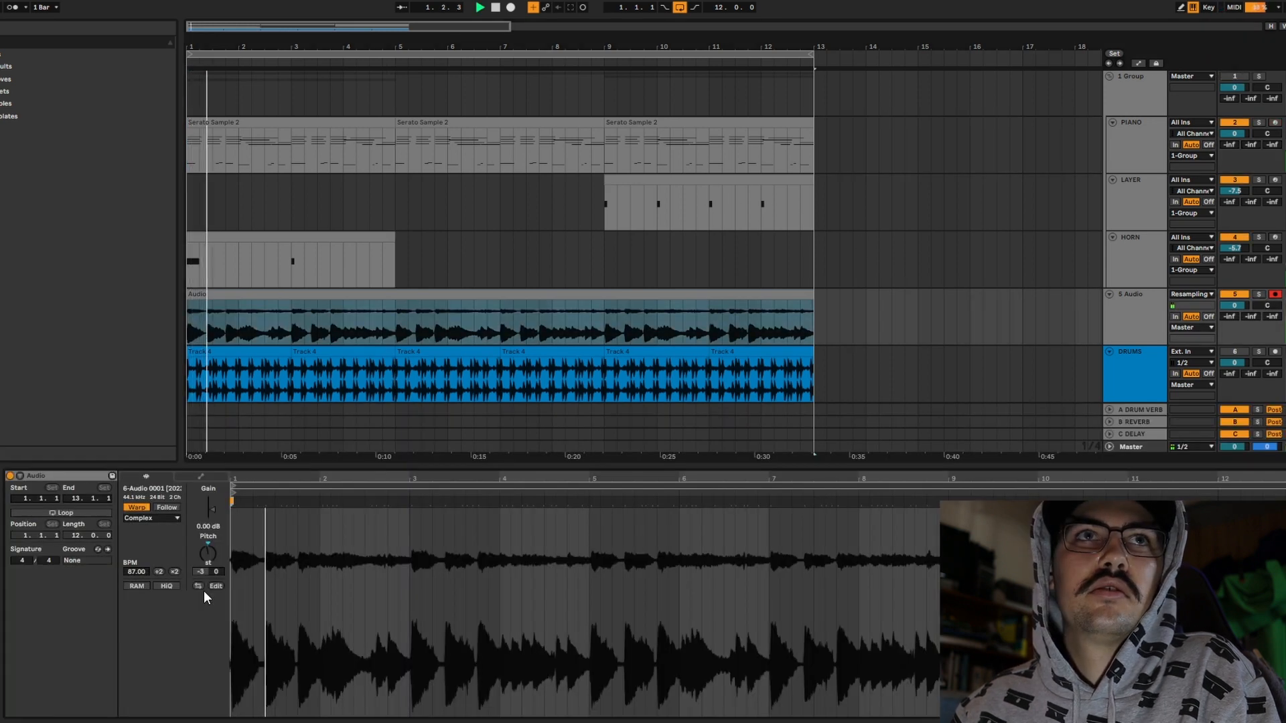
{"action": "key", "text": "shift+Tab"}
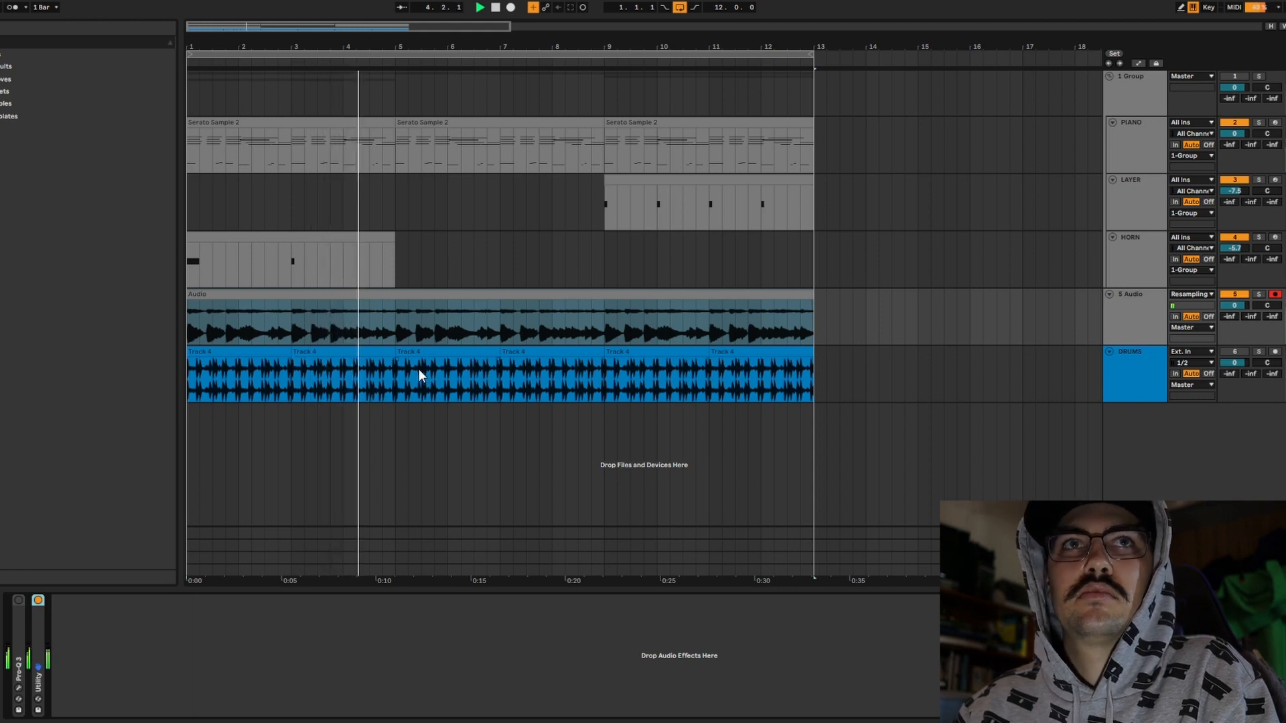
{"action": "left_click", "coordinate": [606, 324]}
{"action": "left_click", "coordinate": [605, 324]}
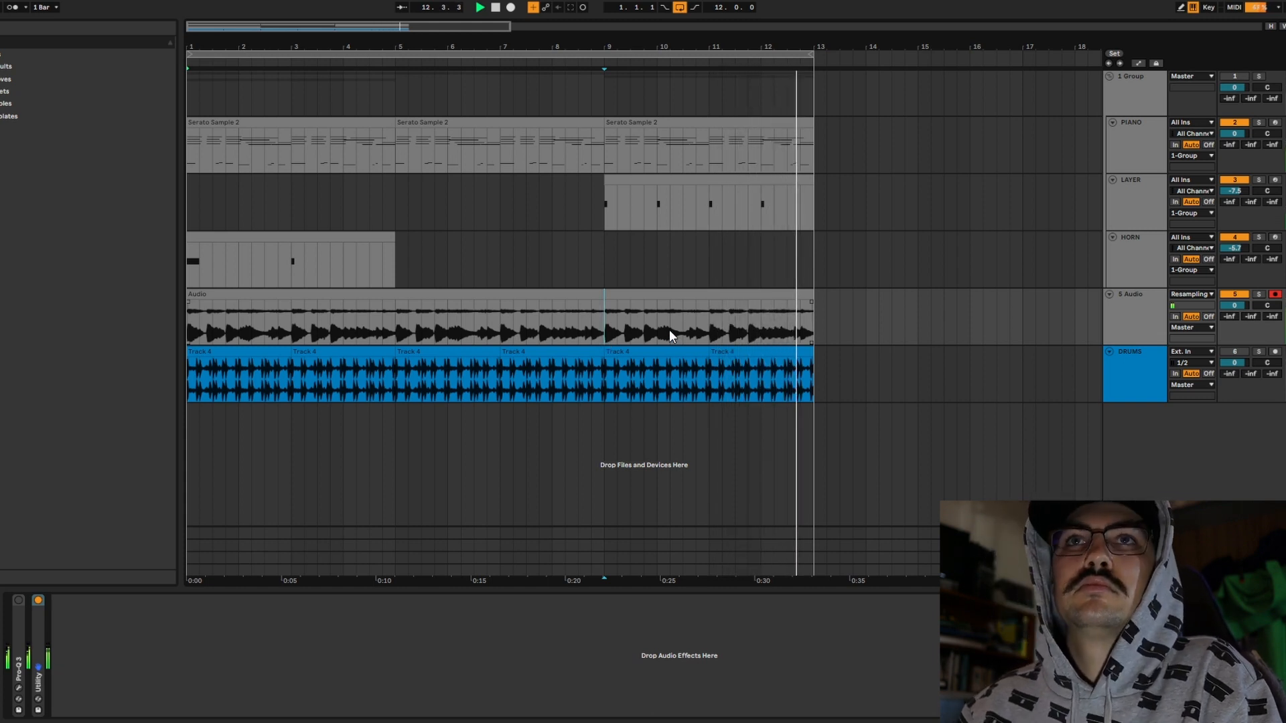
{"action": "key", "text": "space"}
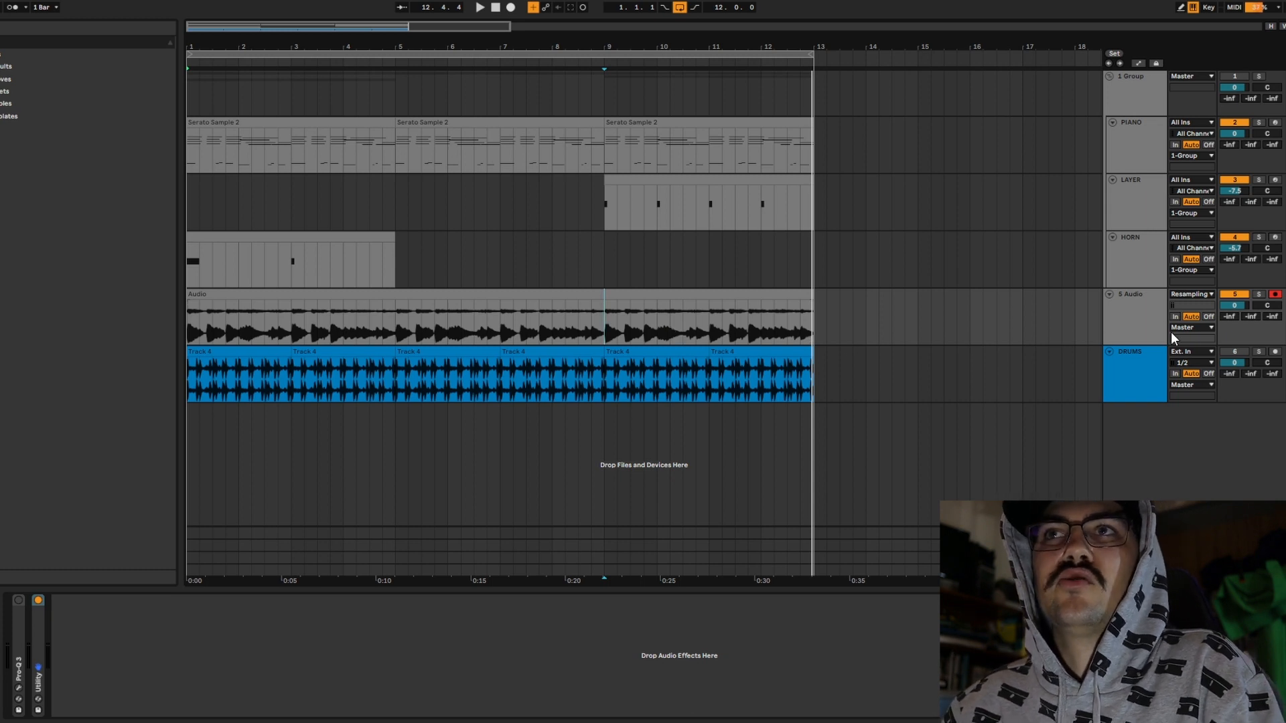
Play the resampled audio with the drums from bar 1, and check the Utility device's settings on the 5 Audio track
{"action": "key", "text": "space"}
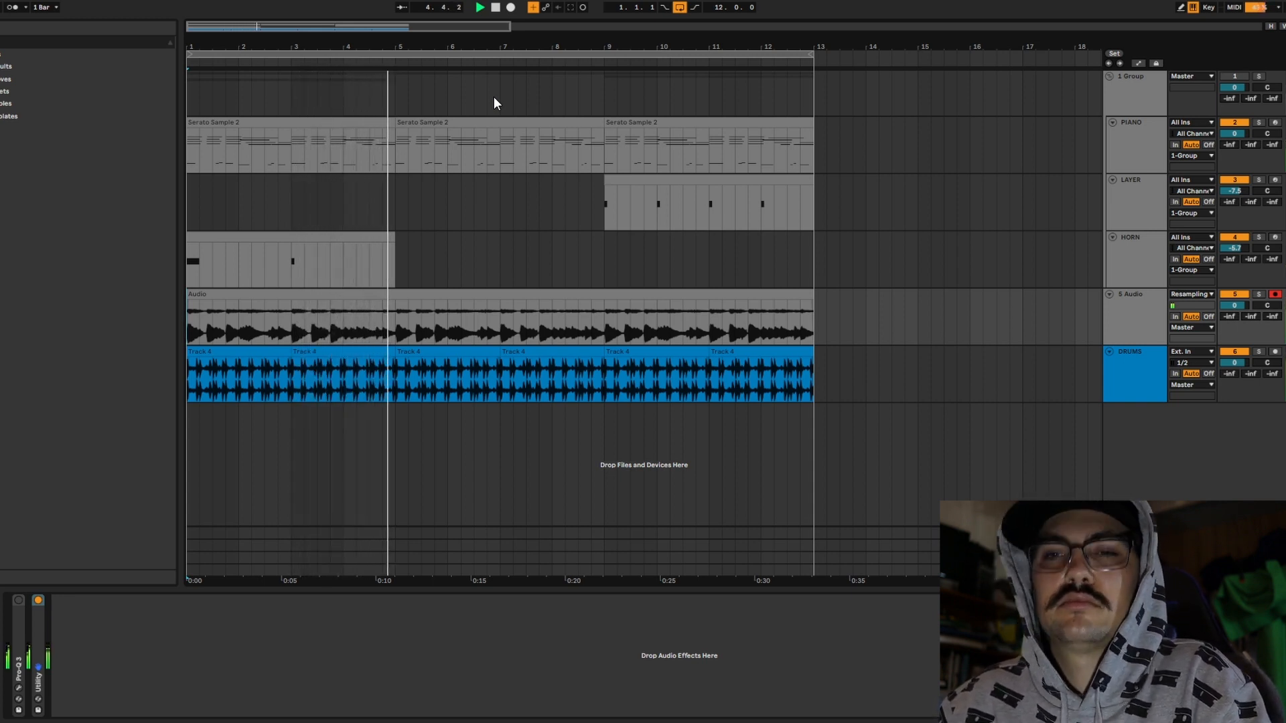
{"action": "key", "text": "space"}
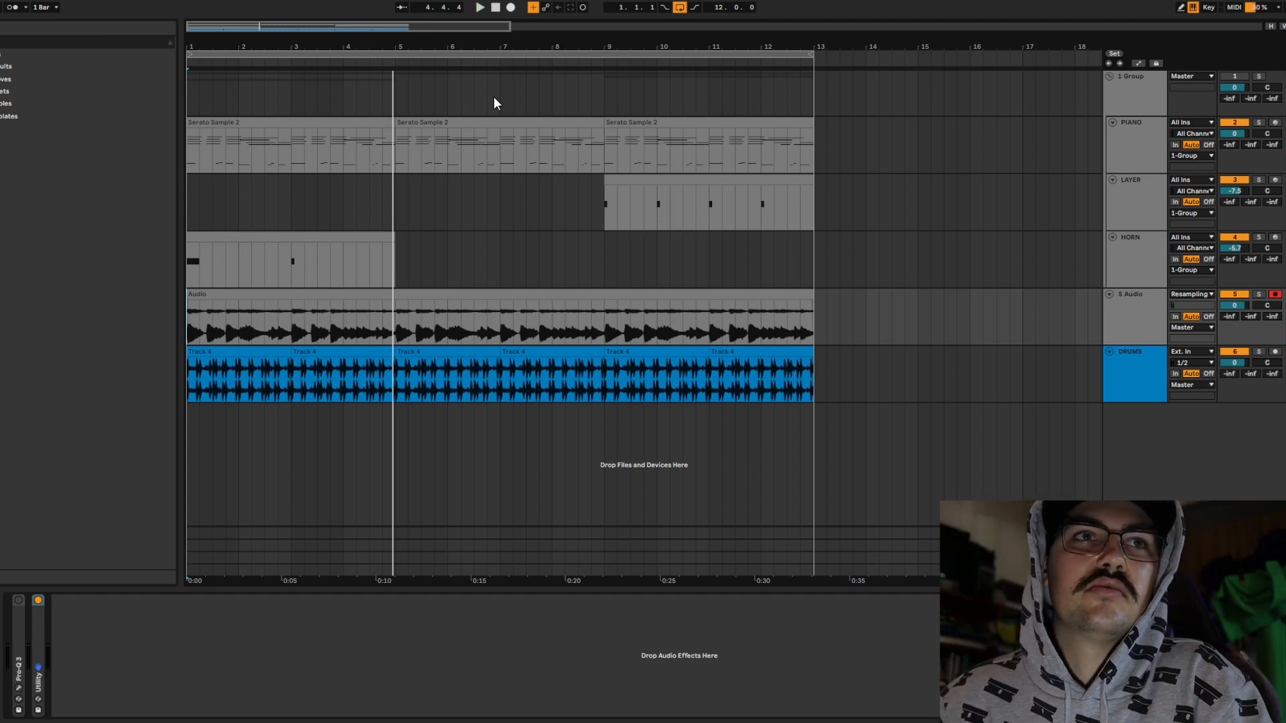
{"action": "double_click", "coordinate": [43, 648]}
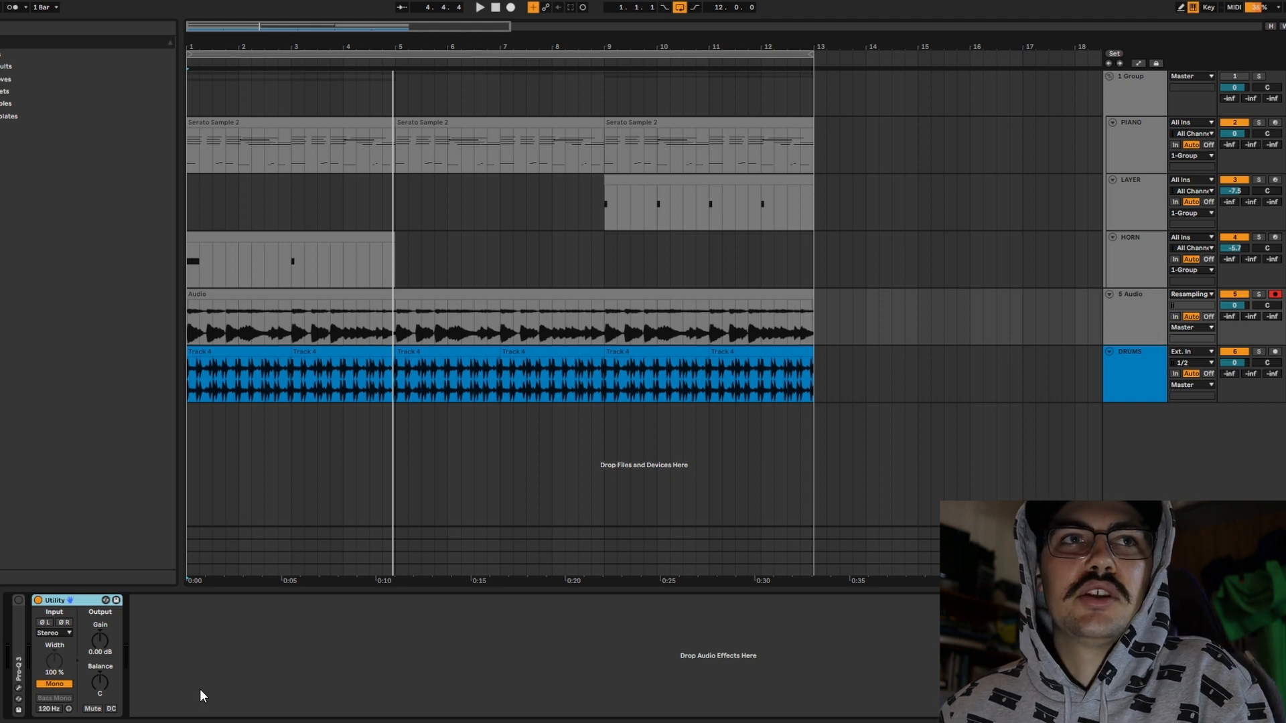
{"action": "double_click", "coordinate": [52, 601]}
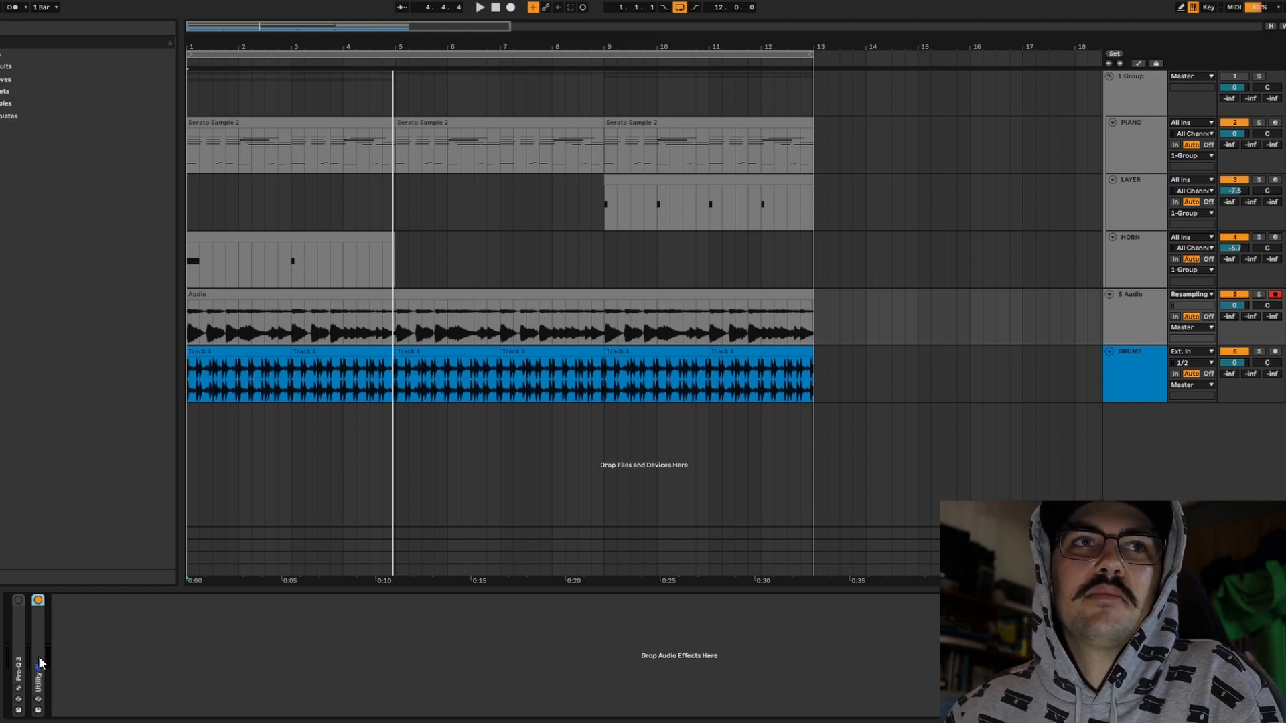